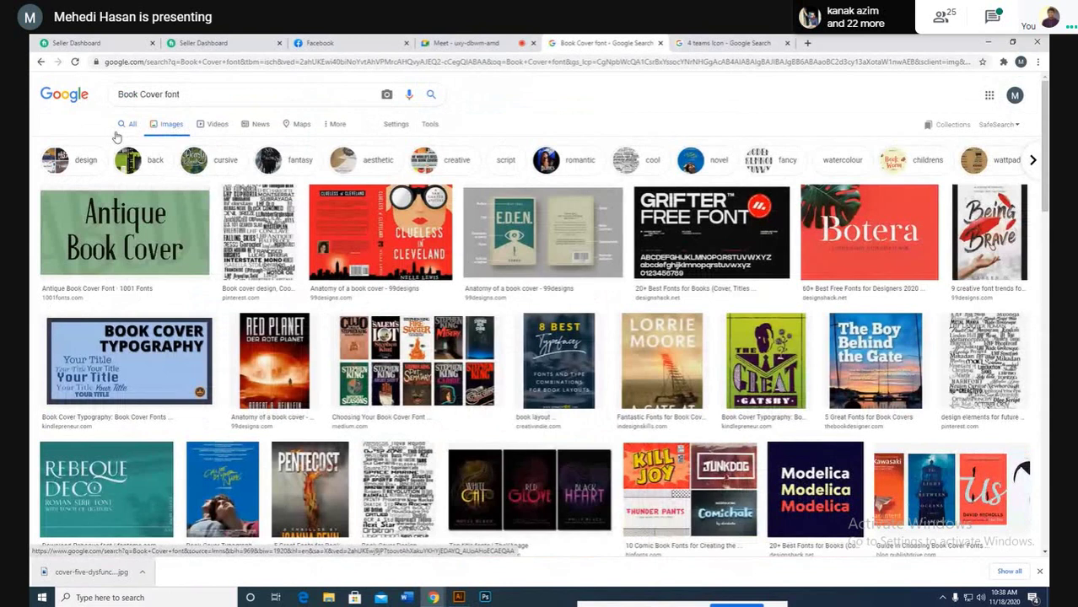
Step: Switch the 'Book Cover font' search from image results to All web results
{"action": "left_click", "coordinate": [126, 126]}
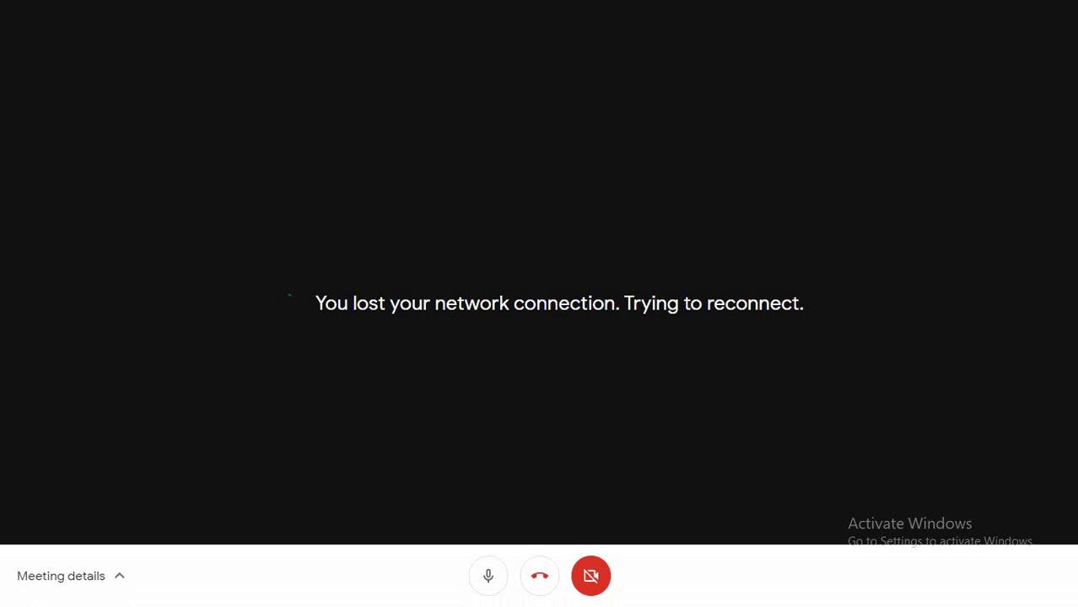
Step: Check the Wi-Fi, reload the Meet call after the drop, and unmute the microphone
{"action": "left_click", "coordinate": [540, 54]}
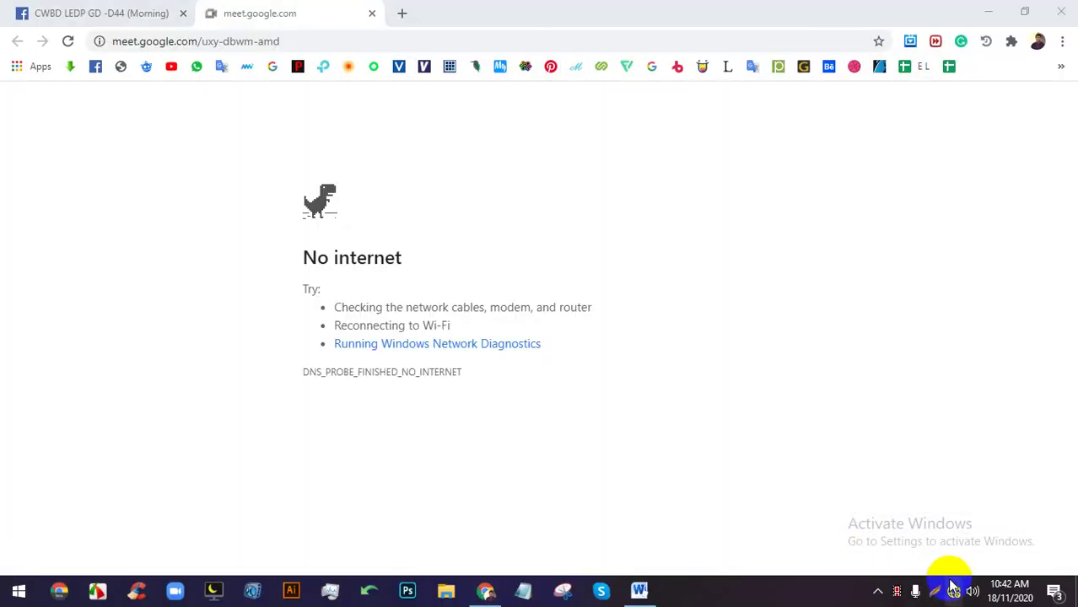
{"action": "left_click", "coordinate": [952, 587]}
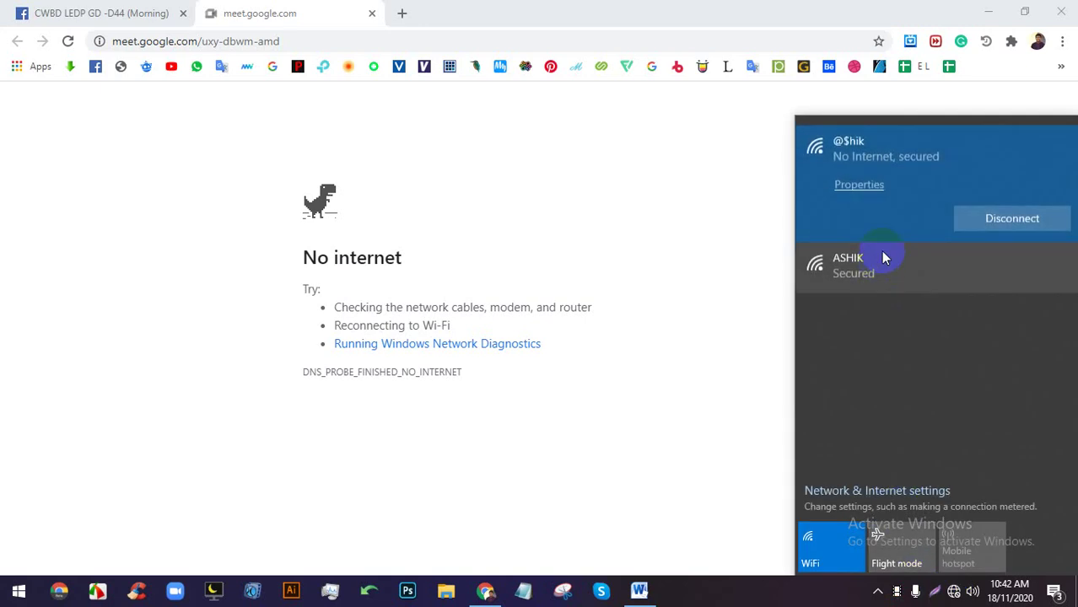
{"action": "left_click", "coordinate": [469, 202]}
{"action": "left_click", "coordinate": [68, 42]}
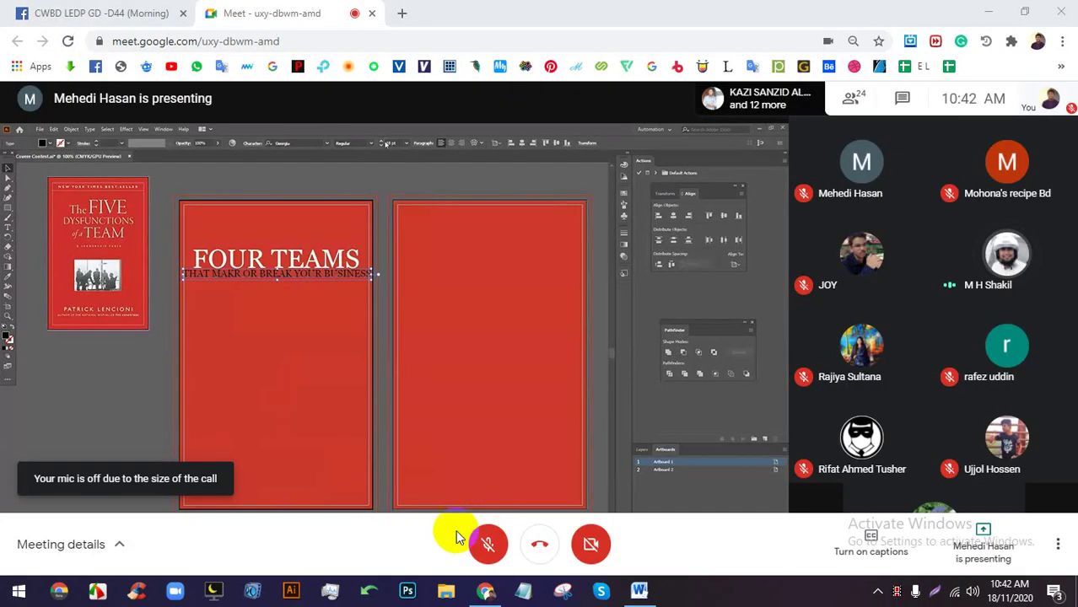
{"action": "left_click", "coordinate": [488, 544]}
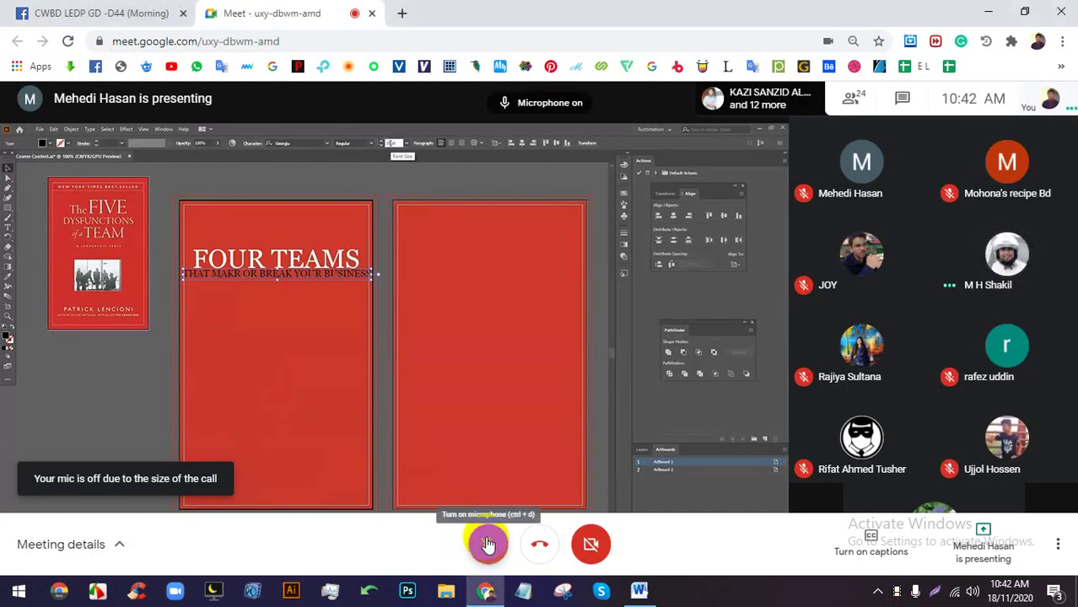
Step: Pin the shared Illustrator screen full-view and fill the subtitle with white
{"action": "key", "text": "F11"}
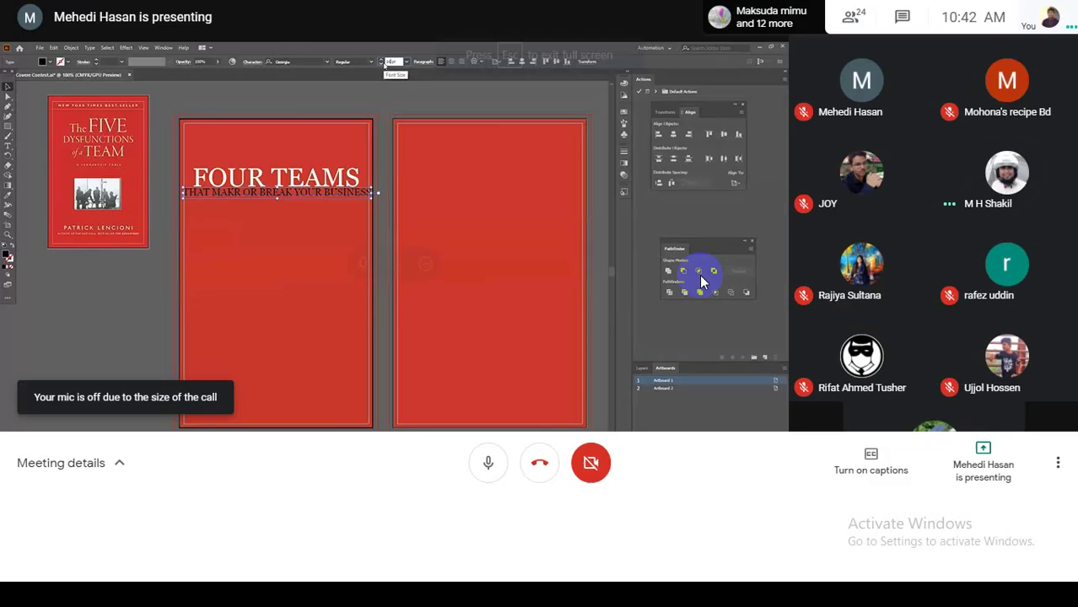
{"action": "left_click", "coordinate": [358, 322]}
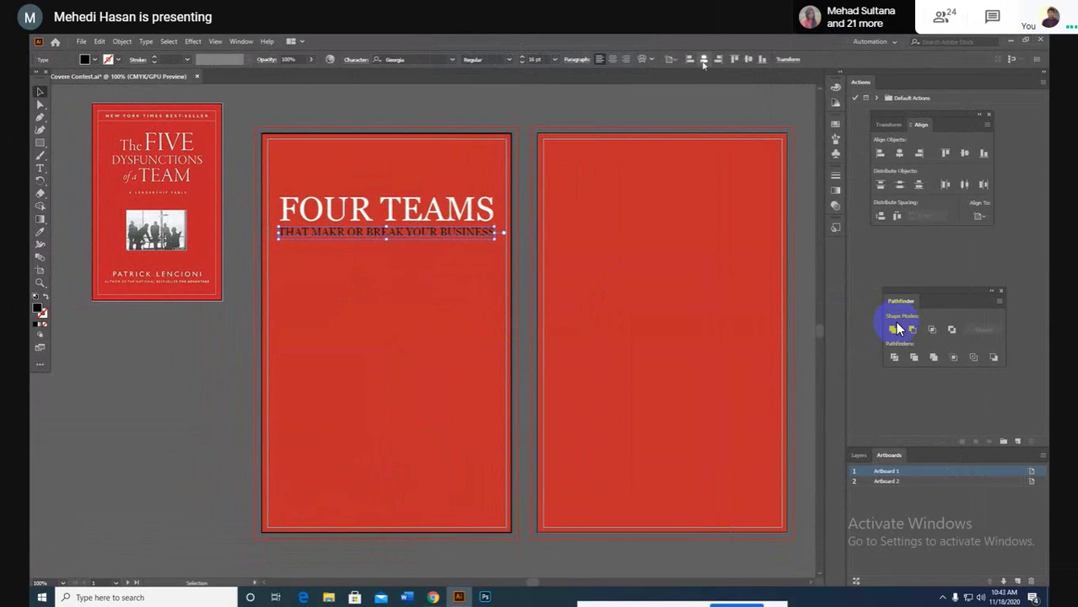
{"action": "left_click", "coordinate": [416, 285]}
{"action": "left_click", "coordinate": [392, 234]}
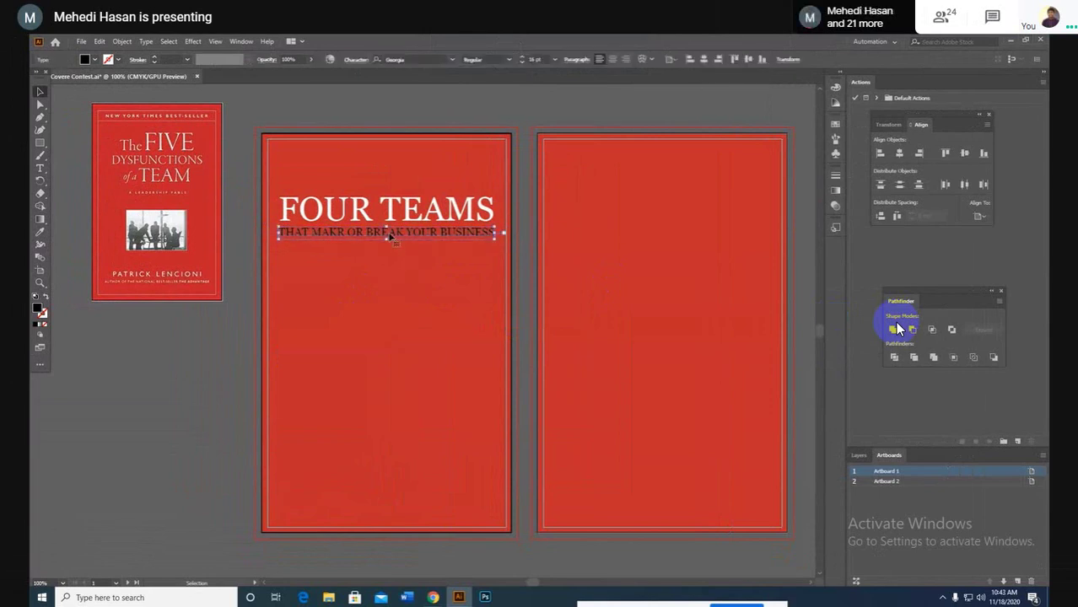
{"action": "left_click", "coordinate": [94, 59]}
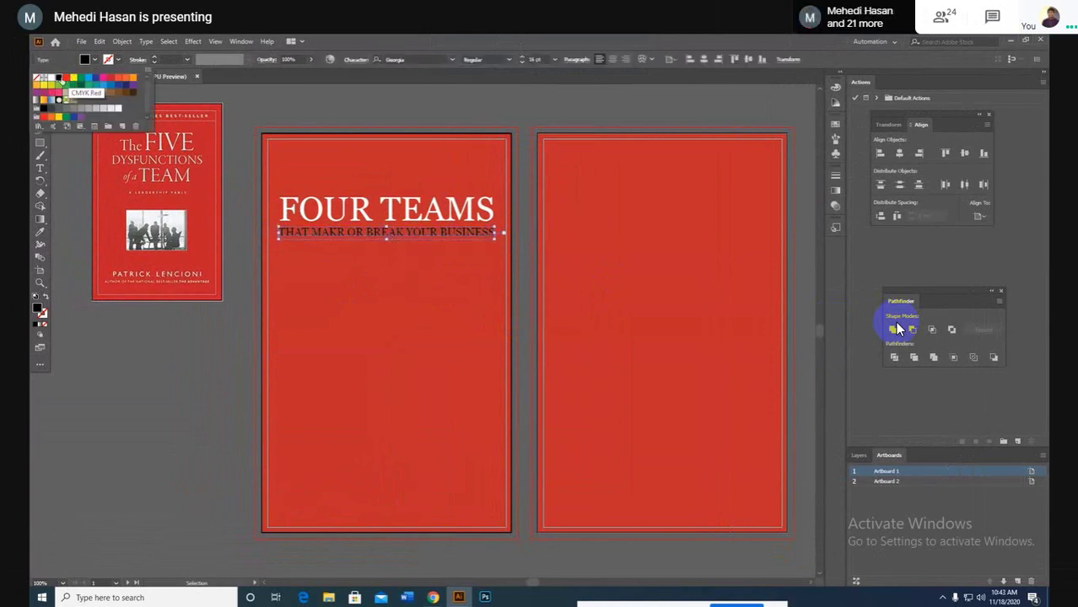
{"action": "left_click", "coordinate": [48, 78]}
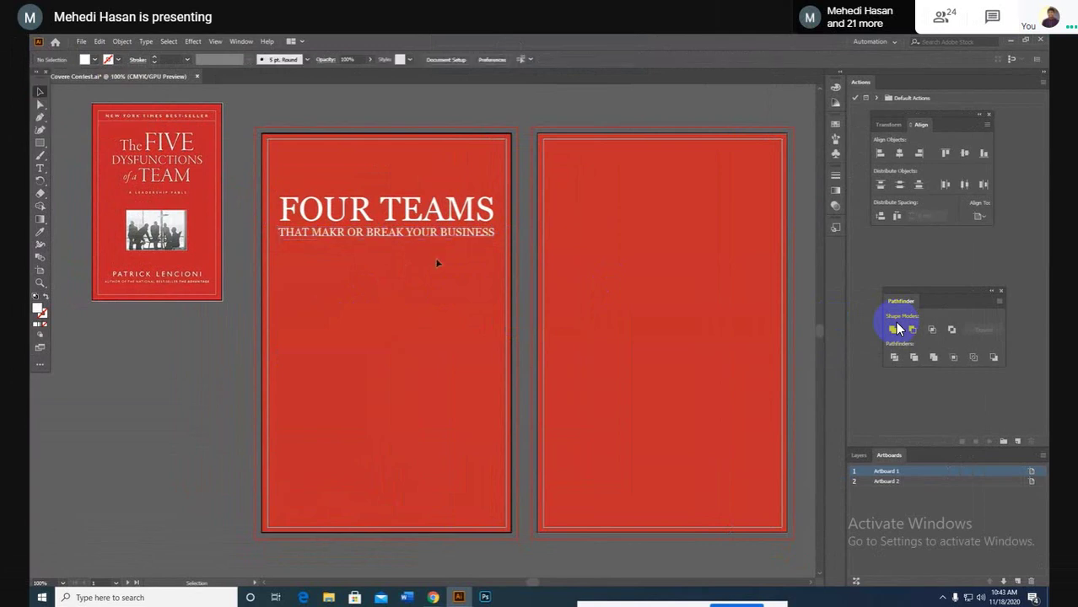
Step: Move the white subtitle down near the bottom of the cover and centre it horizontally
{"action": "left_click_drag", "start_coordinate": [437, 238], "coordinate": [438, 247]}
{"action": "left_click", "coordinate": [446, 271]}
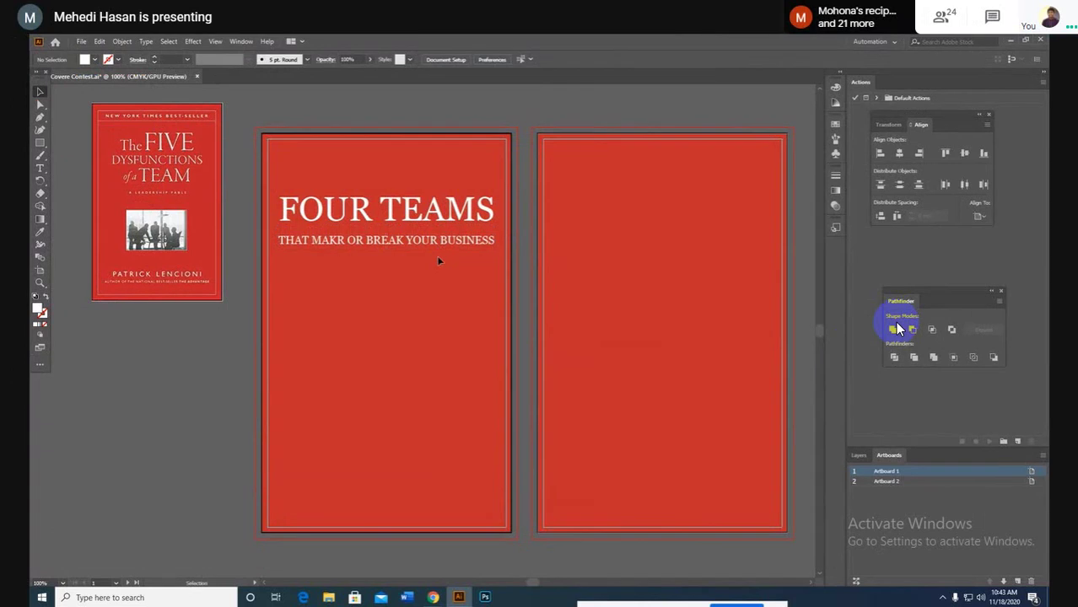
{"action": "left_click", "coordinate": [391, 244]}
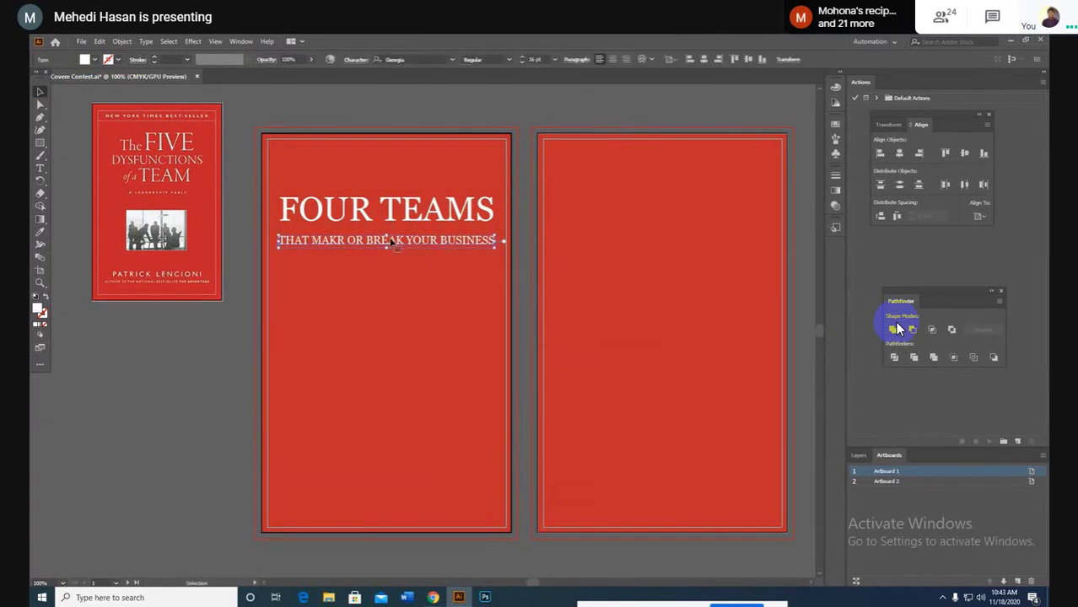
{"action": "left_click_drag", "start_coordinate": [392, 242], "coordinate": [398, 411]}
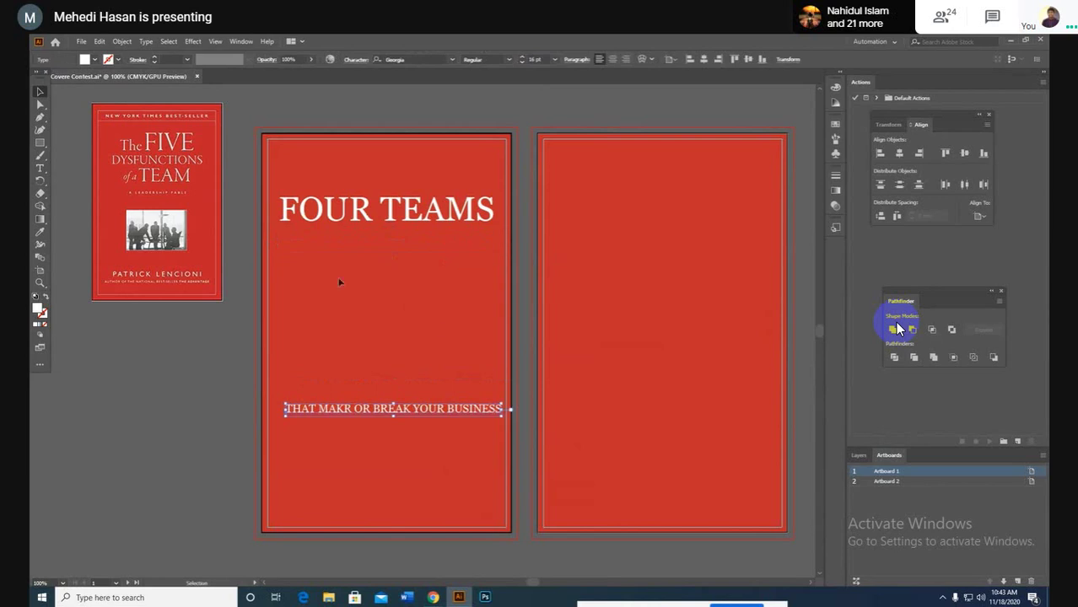
{"action": "left_click", "coordinate": [702, 61]}
{"action": "left_click", "coordinate": [400, 299]}
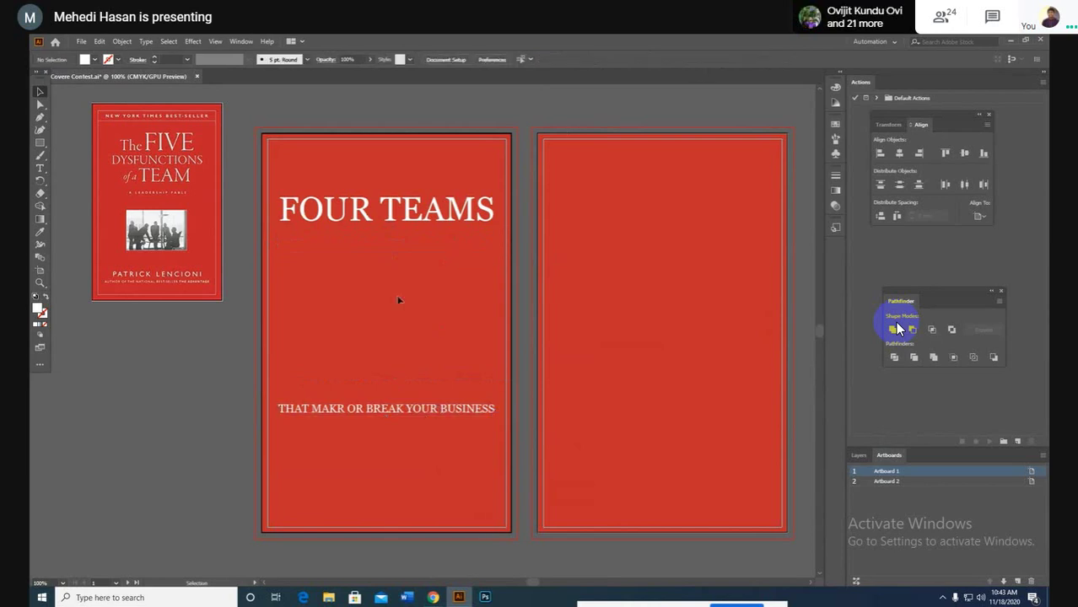
{"action": "mouse_move", "coordinate": [430, 599]}
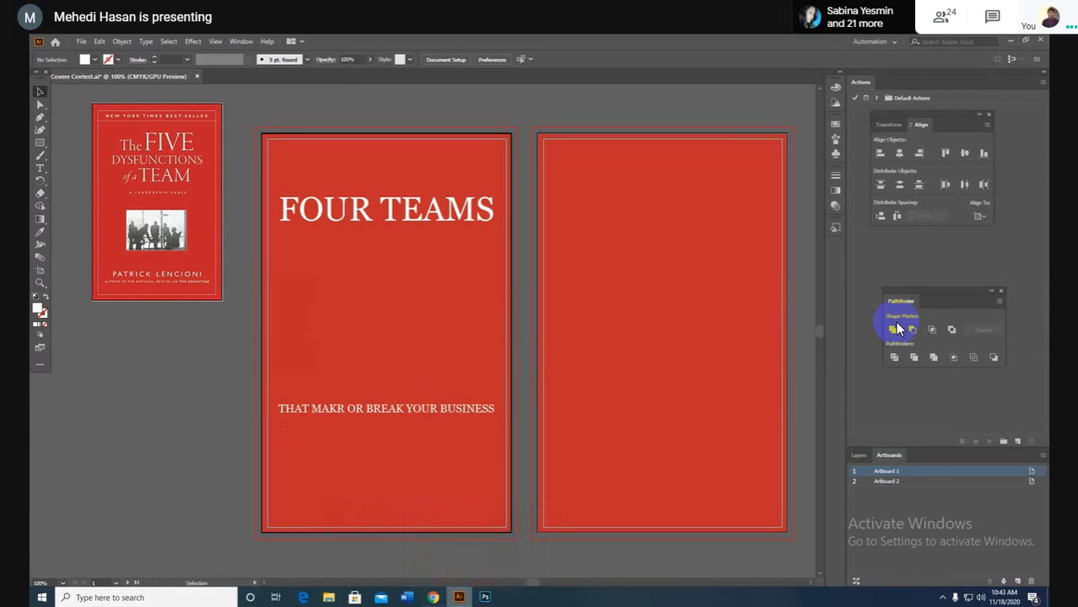
Step: Replace the Book Cover font query with '4 CONBINATION Icon' and browse the image results
{"action": "left_click", "coordinate": [388, 525]}
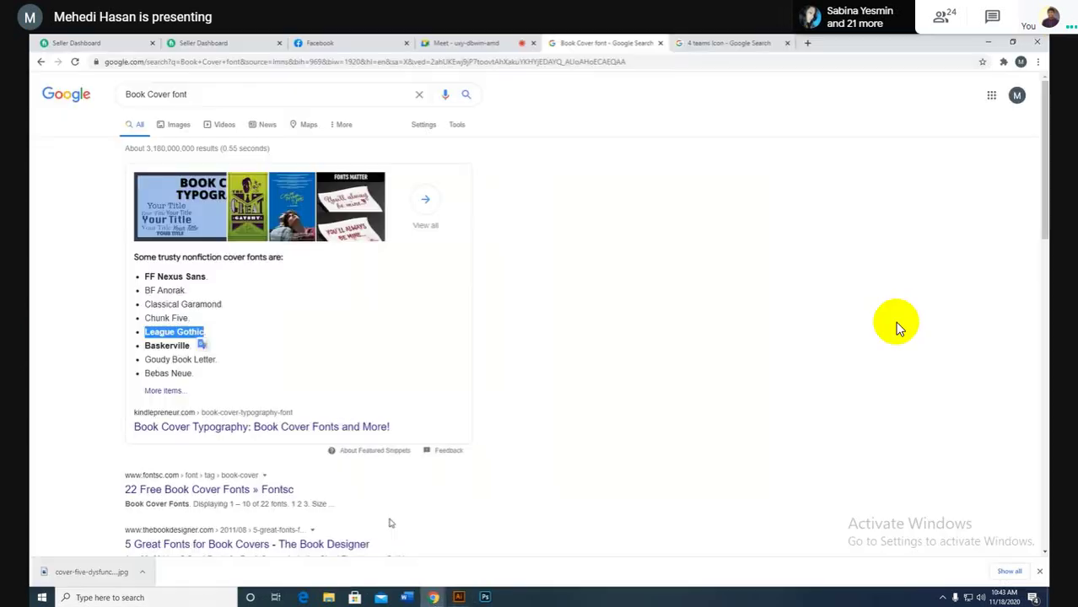
{"action": "left_click_drag", "start_coordinate": [211, 99], "coordinate": [105, 108]}
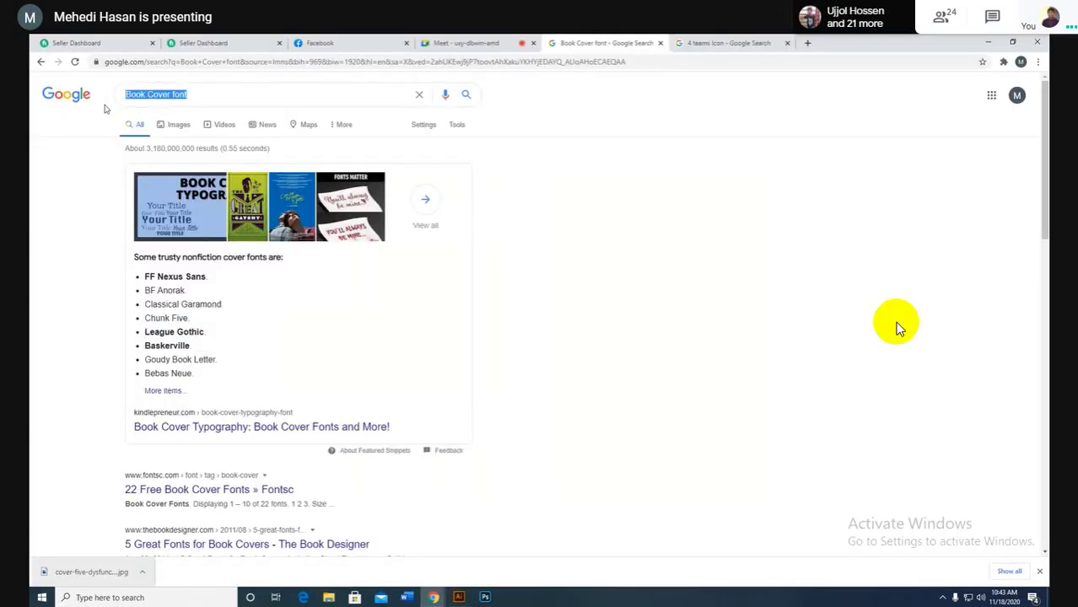
{"action": "type", "text": "4"}
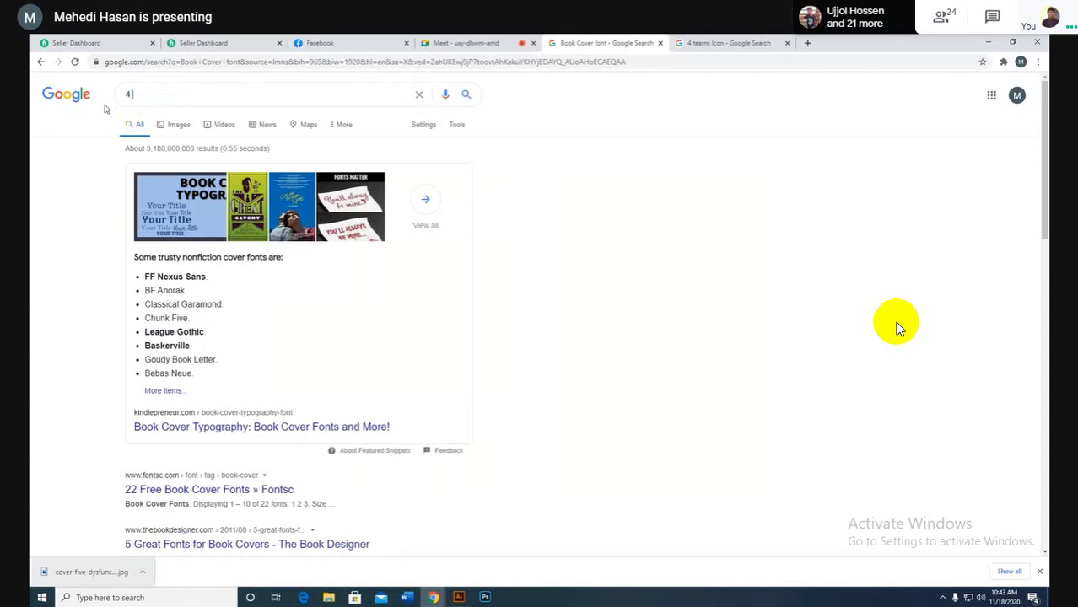
{"action": "type", "text": " CONBINATION"}
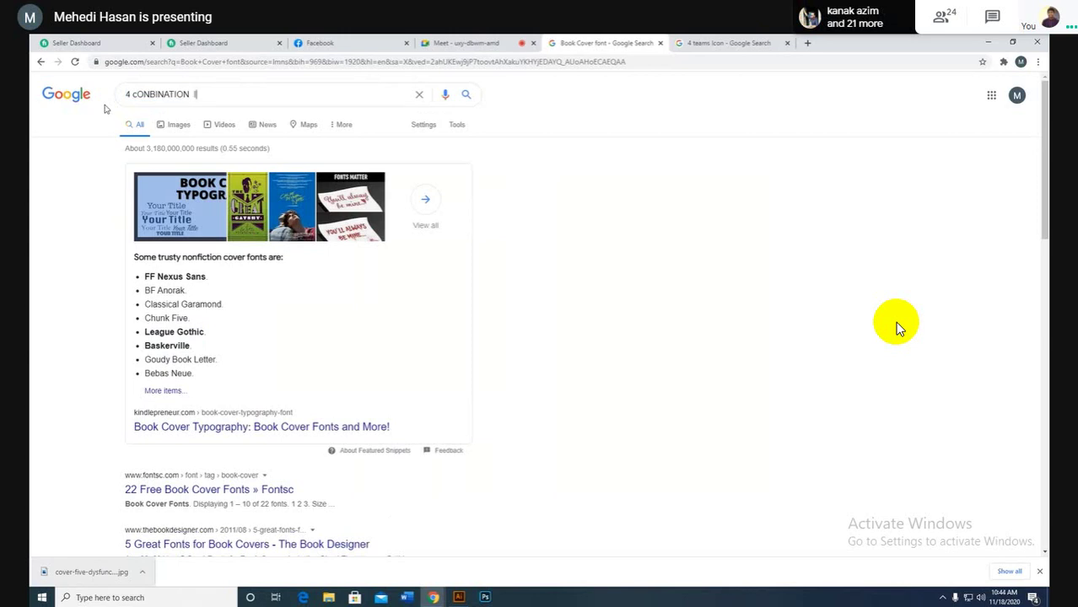
{"action": "type", "text": "Icon"}
{"action": "key", "text": "Return"}
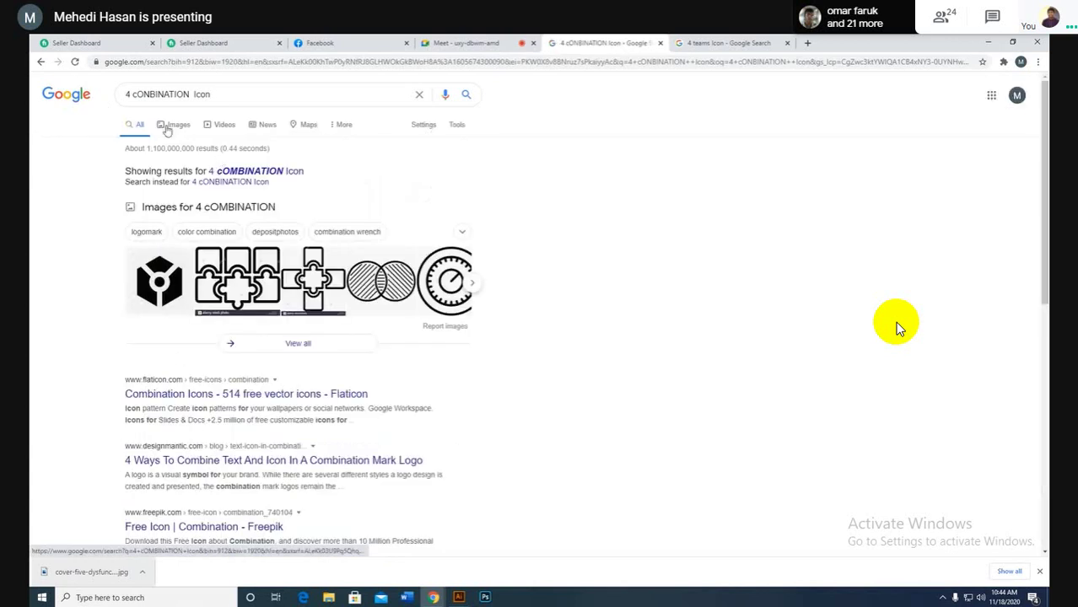
{"action": "left_click", "coordinate": [171, 126]}
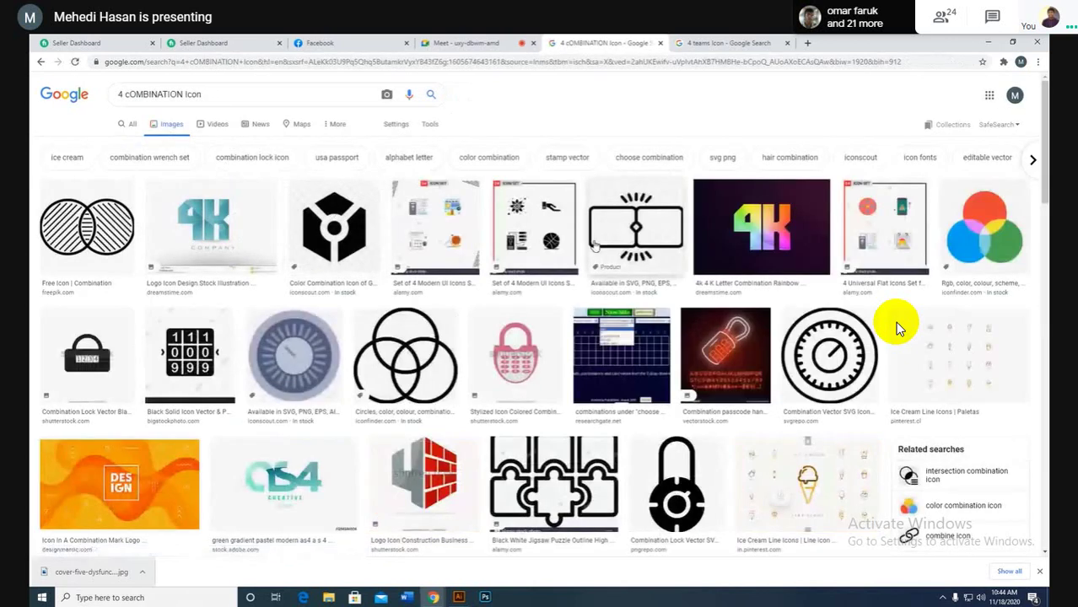
{"action": "scroll", "coordinate": [895, 322], "scroll_direction": "down", "scroll_amount": 6}
{"action": "scroll", "coordinate": [896, 327], "scroll_direction": "down", "scroll_amount": 3}
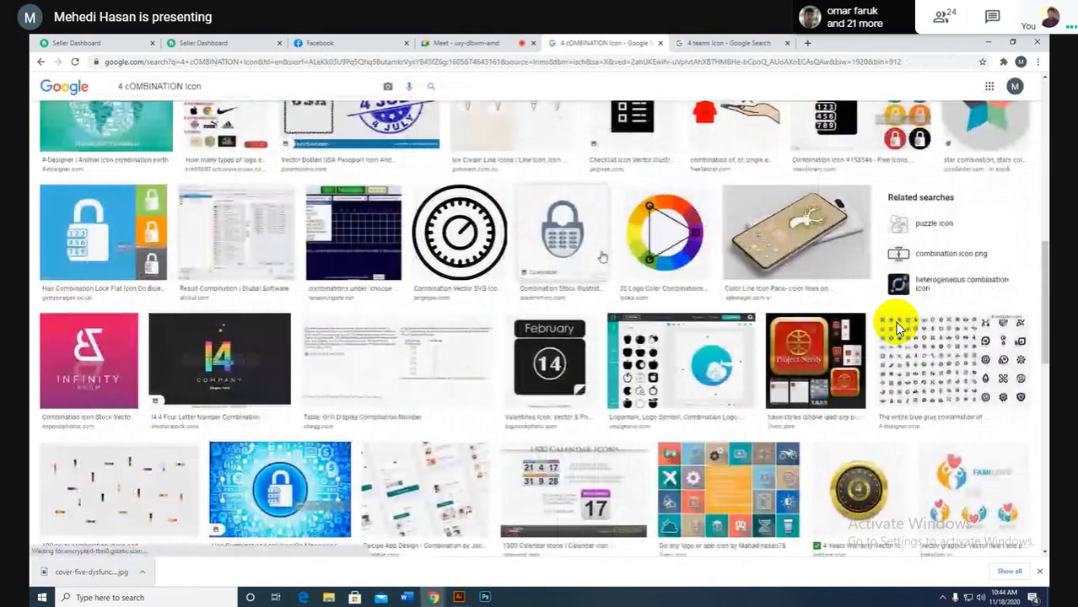
{"action": "scroll", "coordinate": [897, 327], "scroll_direction": "down", "scroll_amount": 2}
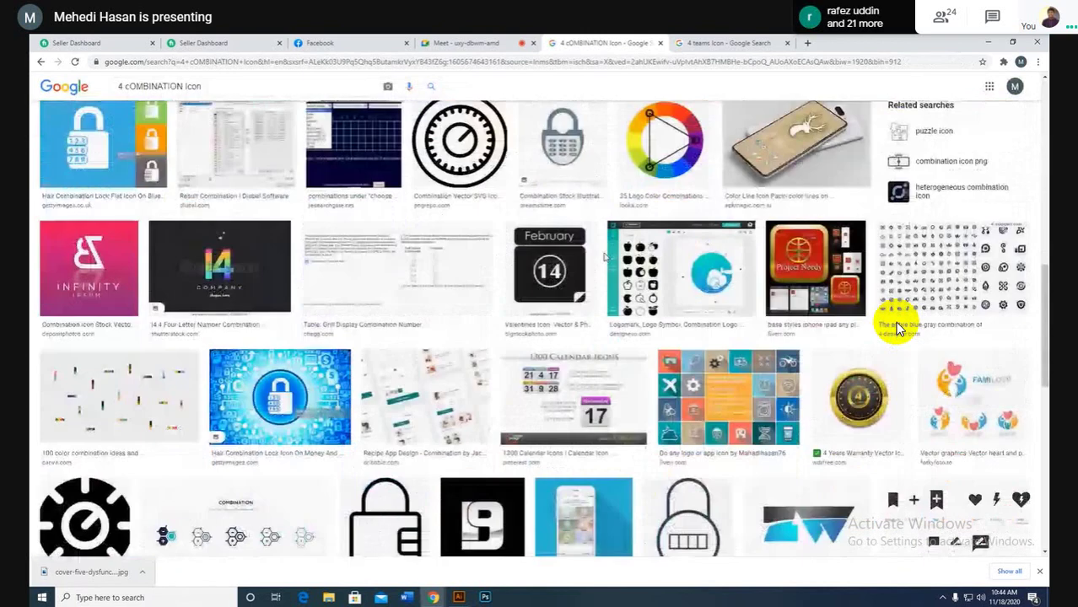
{"action": "scroll", "coordinate": [897, 327], "scroll_direction": "down", "scroll_amount": 5}
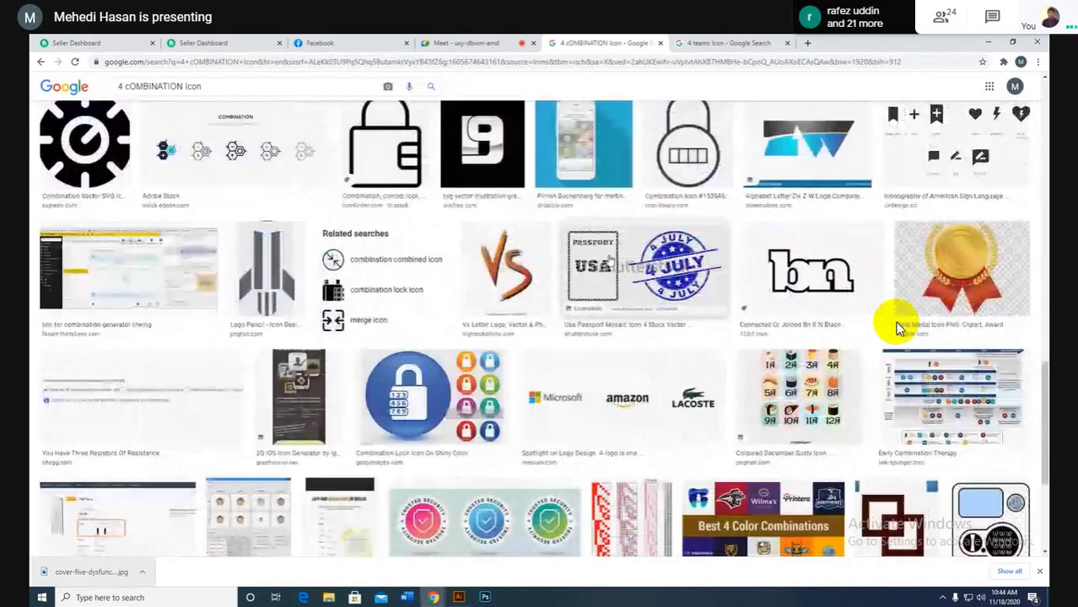
{"action": "scroll", "coordinate": [895, 321], "scroll_direction": "up", "scroll_amount": 10}
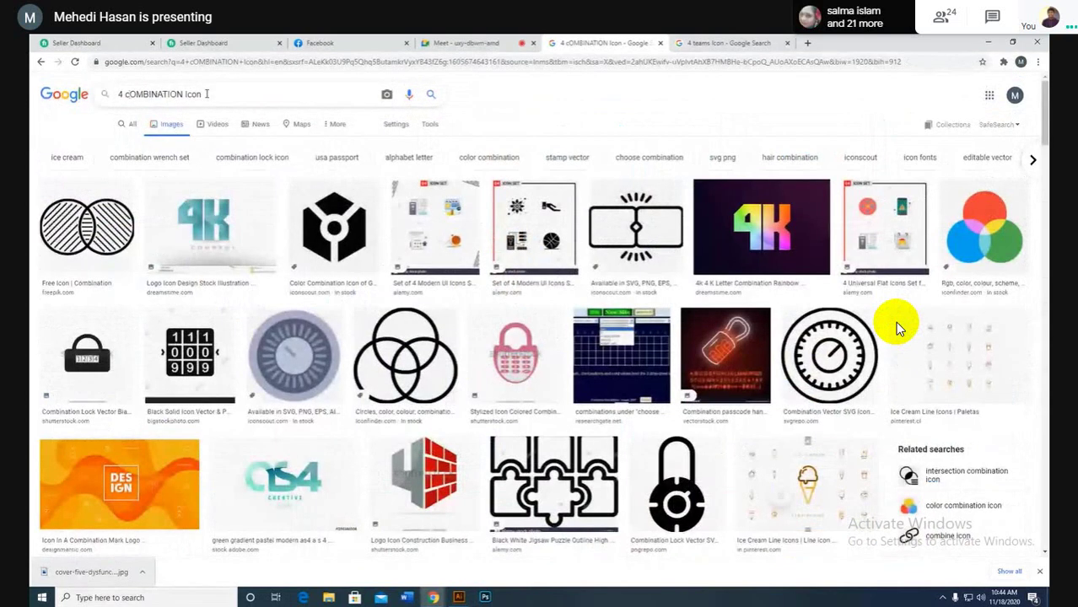
Step: Edit the query to '4 TeamS cOMBINATION Icon' and rerun the image search
{"action": "key", "text": "BackSpace"}
{"action": "type", "text": "Team "}
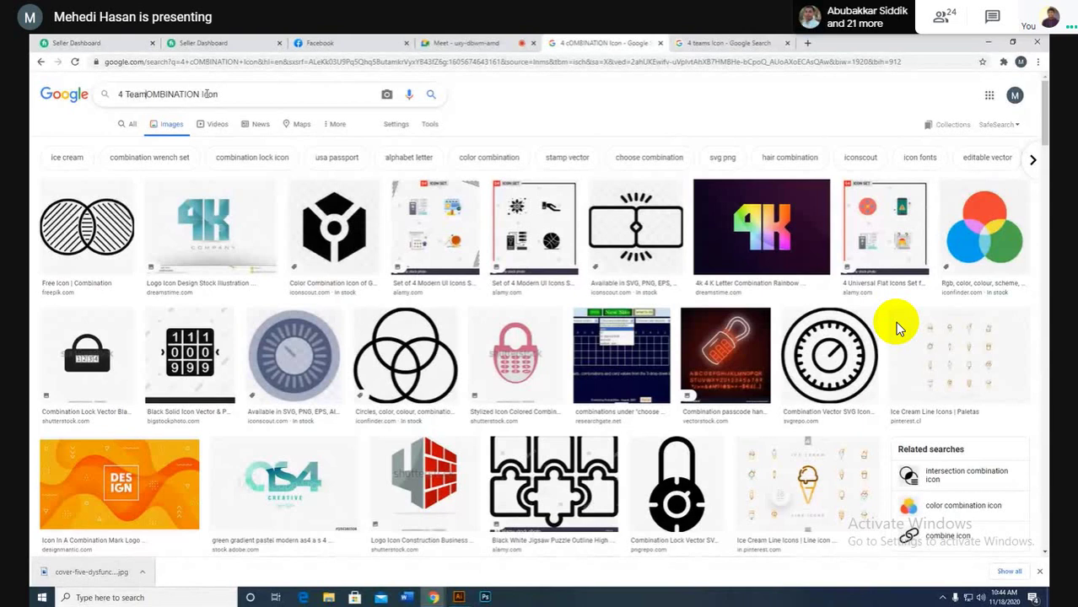
{"action": "type", "text": "C"}
{"action": "key", "text": "Return"}
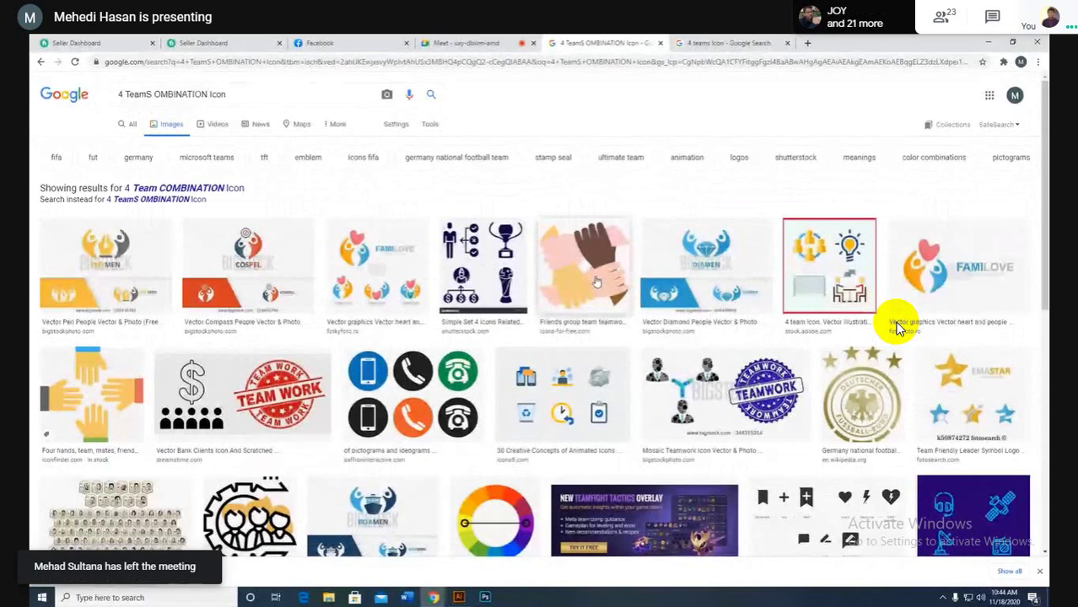
{"action": "scroll", "coordinate": [896, 327], "scroll_direction": "down", "scroll_amount": 3}
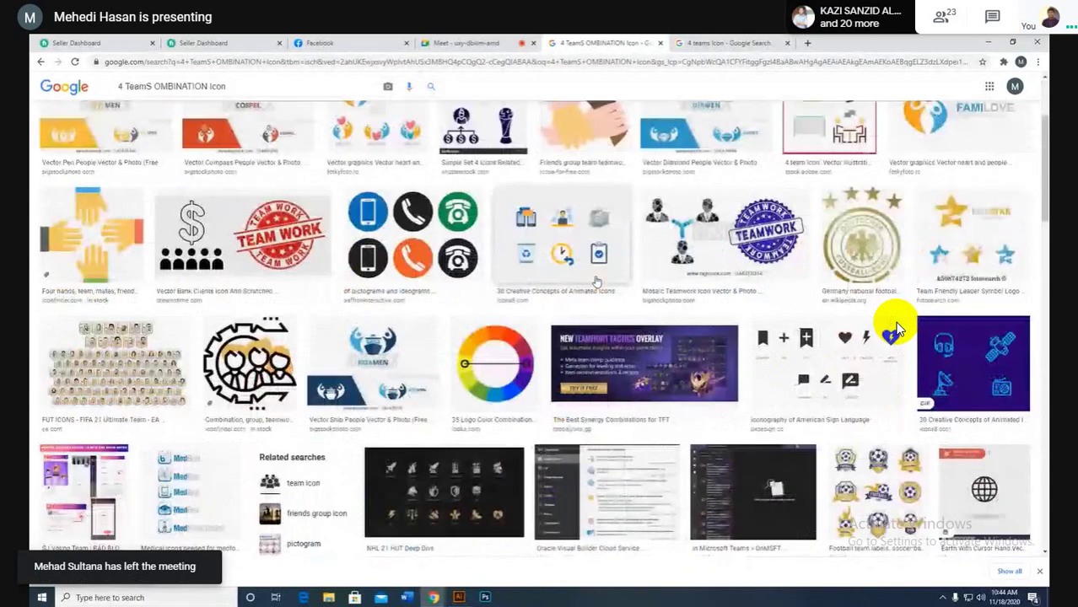
{"action": "scroll", "coordinate": [896, 328], "scroll_direction": "down", "scroll_amount": 5}
{"action": "scroll", "coordinate": [897, 327], "scroll_direction": "down", "scroll_amount": 6}
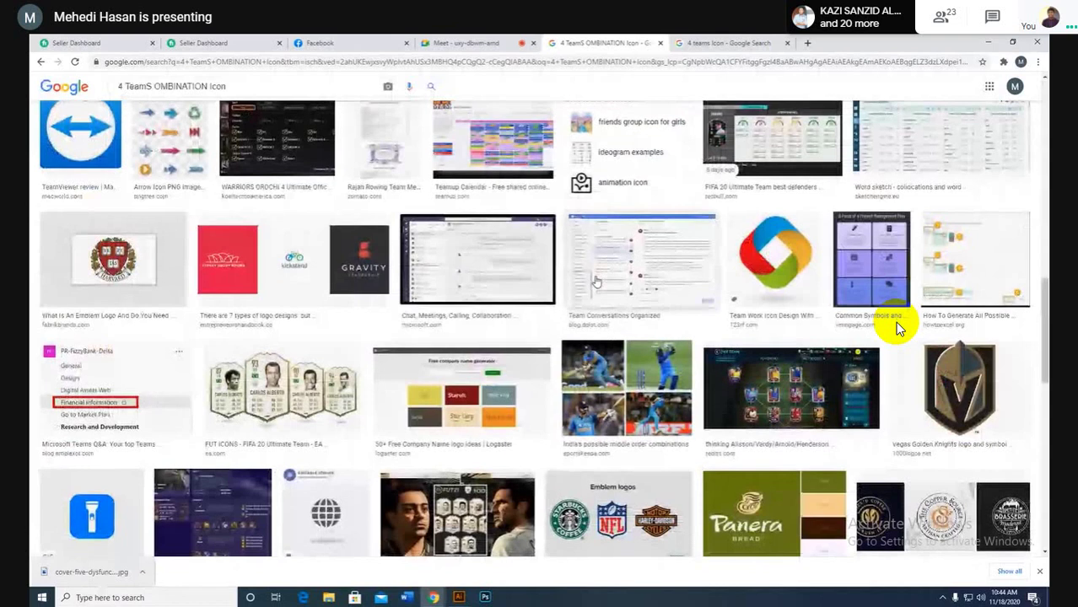
{"action": "scroll", "coordinate": [897, 327], "scroll_direction": "up", "scroll_amount": 15}
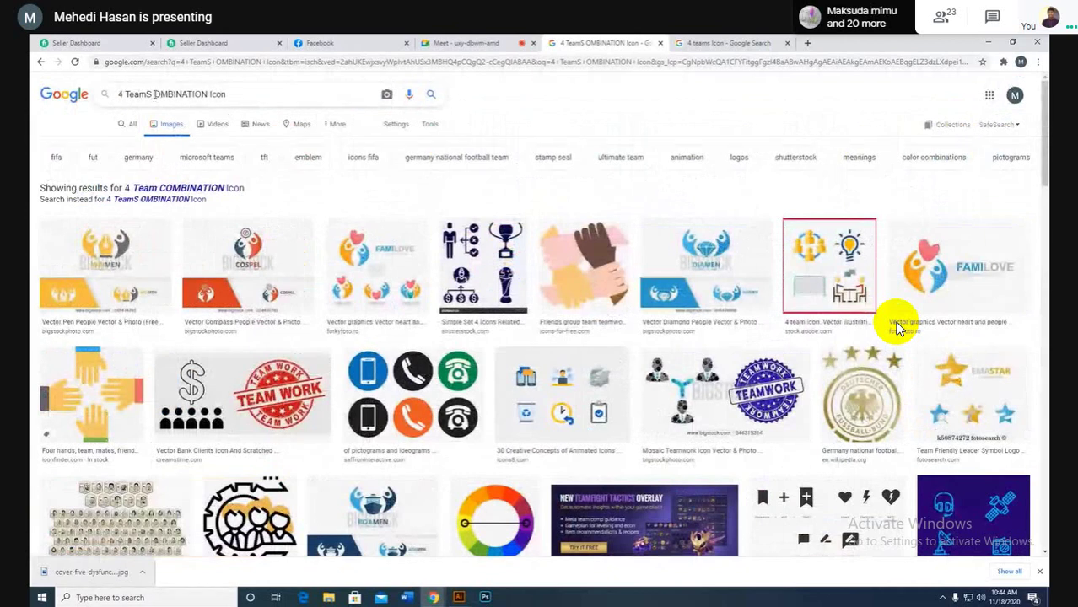
{"action": "type", "text": "c"}
{"action": "key", "text": "Return"}
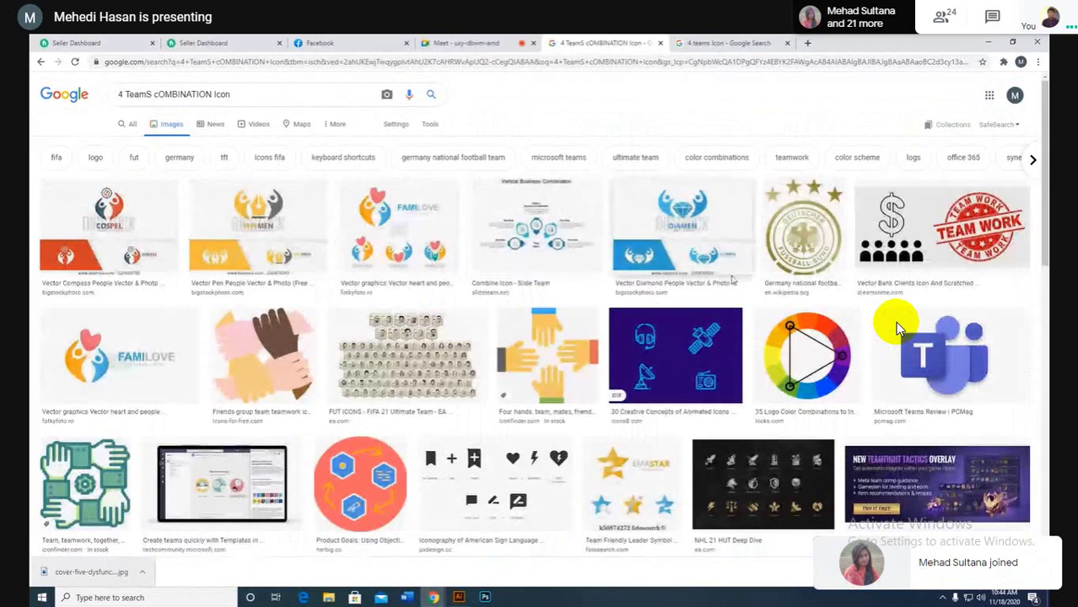
Step: Scroll through the team icon results, then replace the query with '4'
{"action": "scroll", "coordinate": [897, 324], "scroll_direction": "down", "scroll_amount": 3}
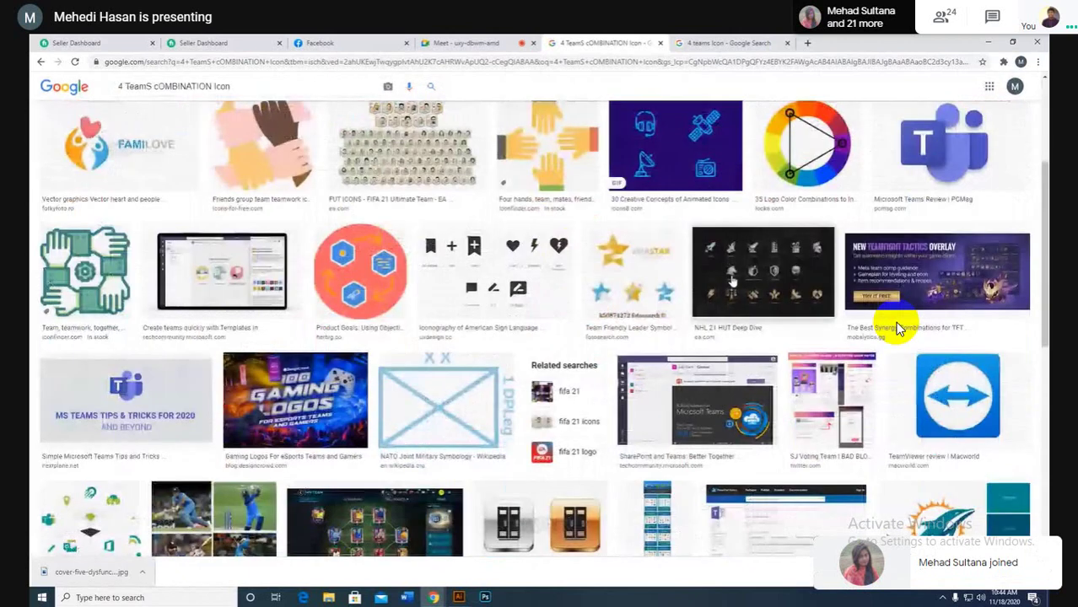
{"action": "scroll", "coordinate": [897, 327], "scroll_direction": "down", "scroll_amount": 3}
{"action": "scroll", "coordinate": [897, 328], "scroll_direction": "up", "scroll_amount": 3}
{"action": "scroll", "coordinate": [742, 286], "scroll_direction": "up", "scroll_amount": 4}
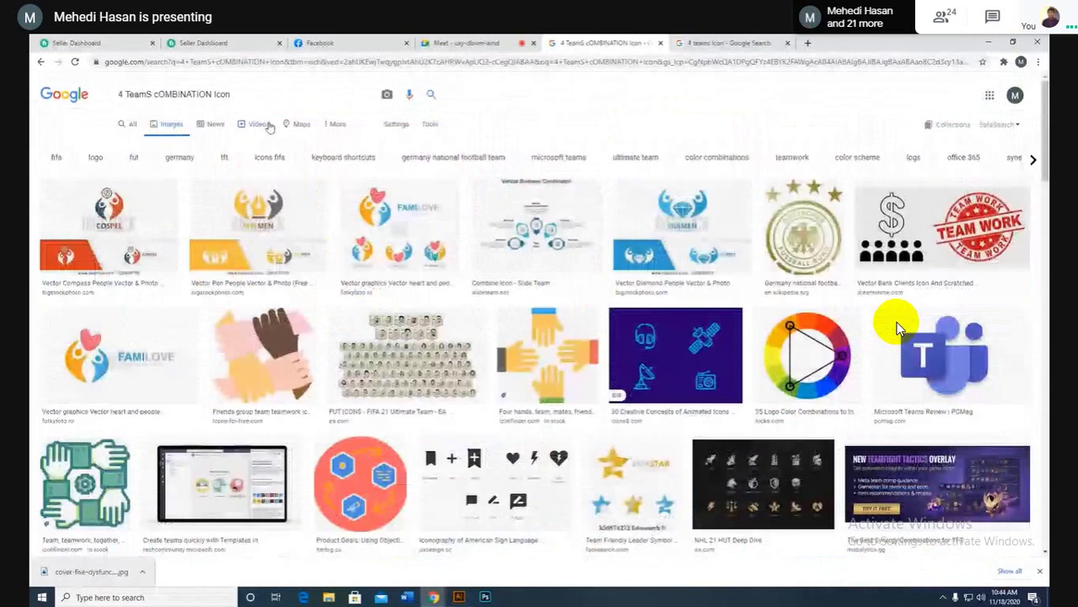
{"action": "left_click_drag", "start_coordinate": [279, 93], "coordinate": [31, 101]}
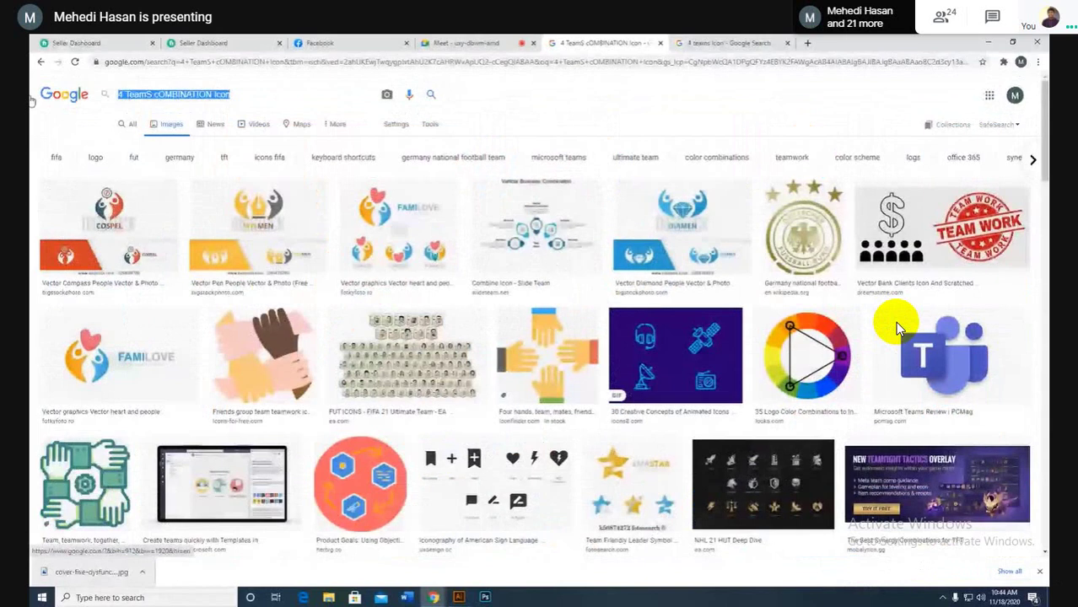
{"action": "key", "text": "BackSpace"}
{"action": "type", "text": "4"}
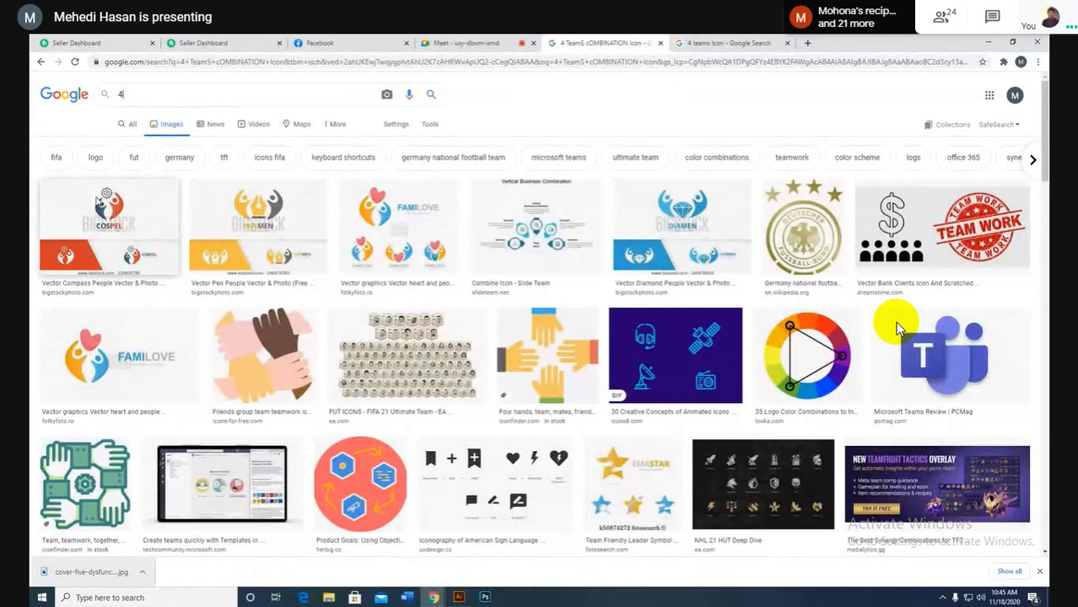
Step: Search images for '4 person team Combination Work'
{"action": "key", "text": "BackSpace"}
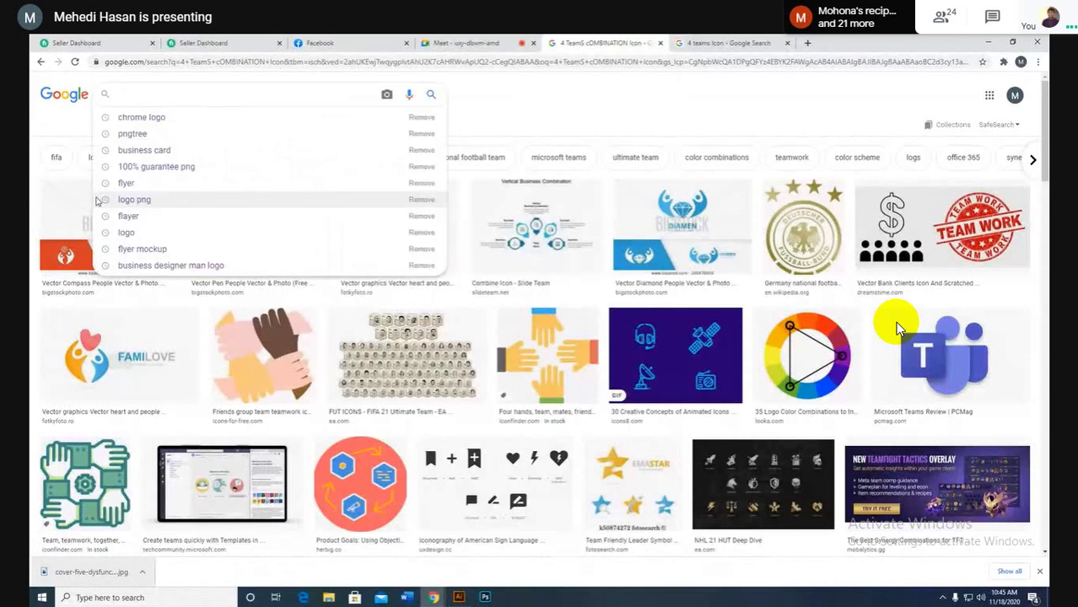
{"action": "type", "text": "4 person"}
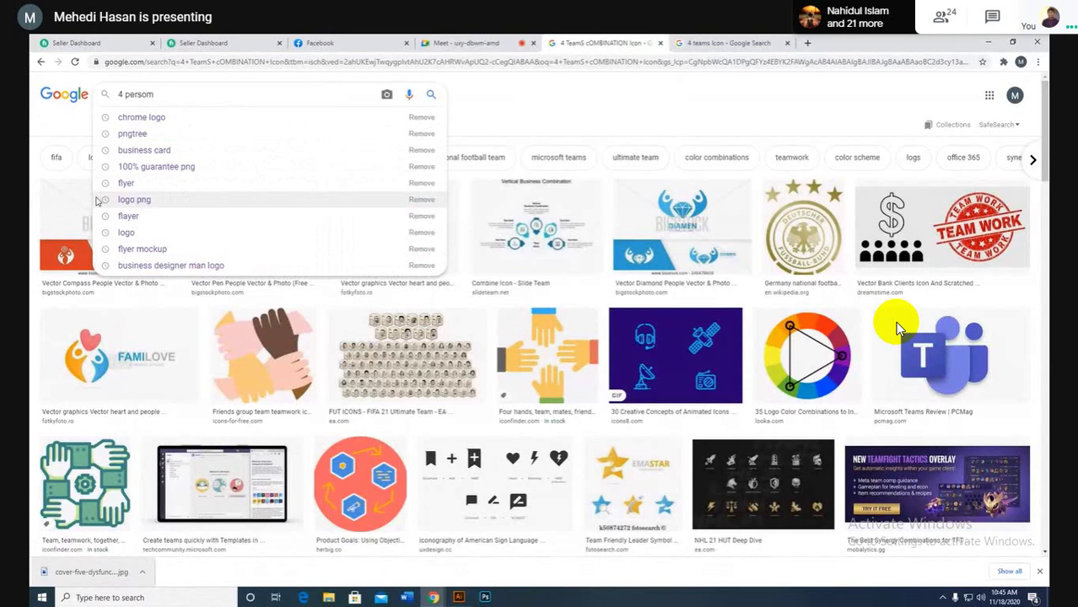
{"action": "left_click", "coordinate": [95, 200]}
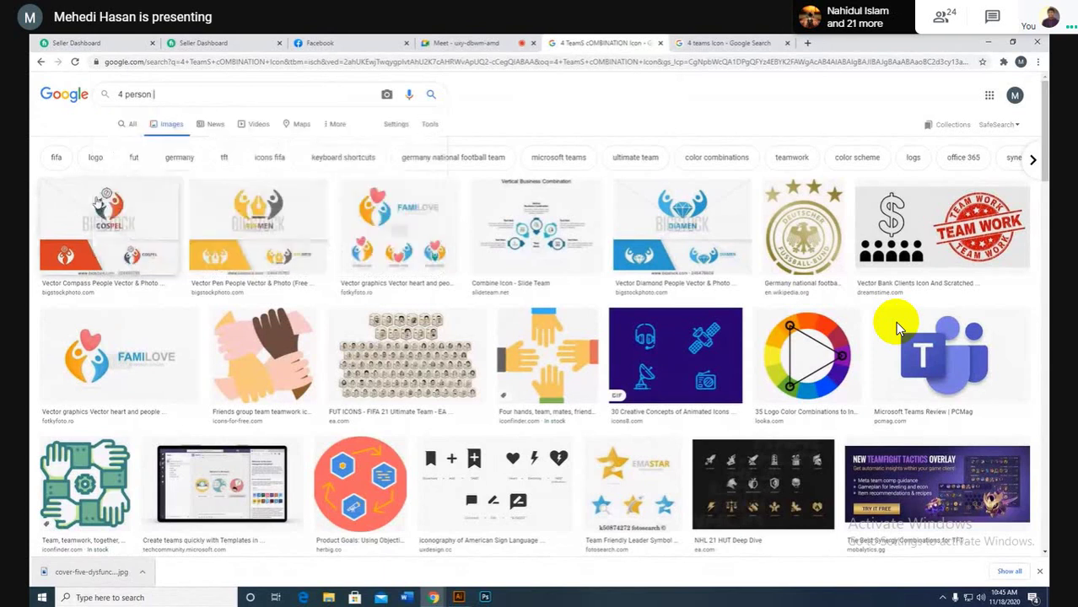
{"action": "type", "text": "ea"}
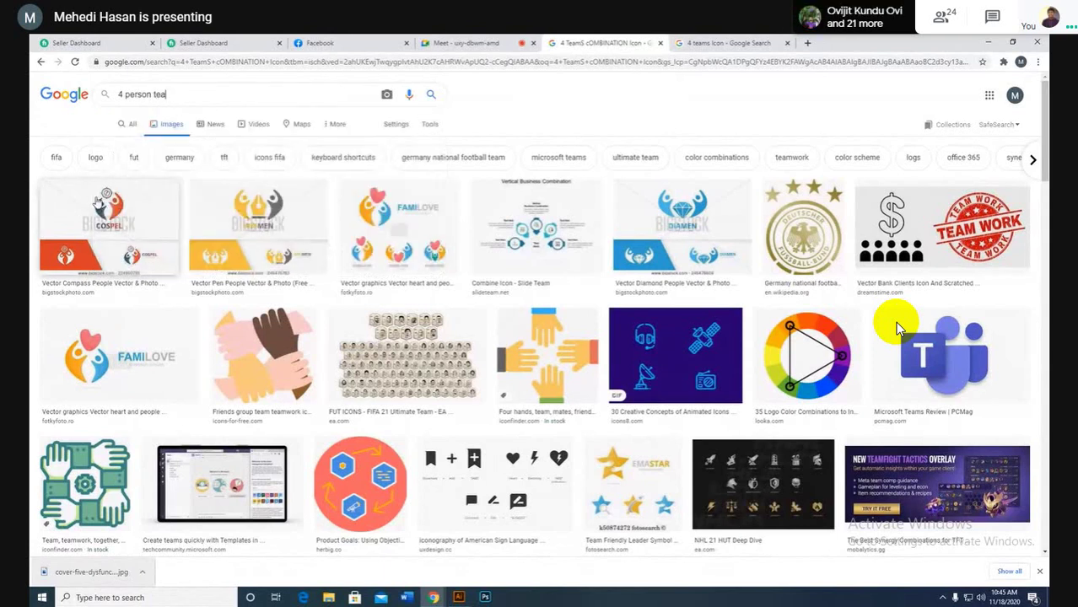
{"action": "type", "text": "m Combination"}
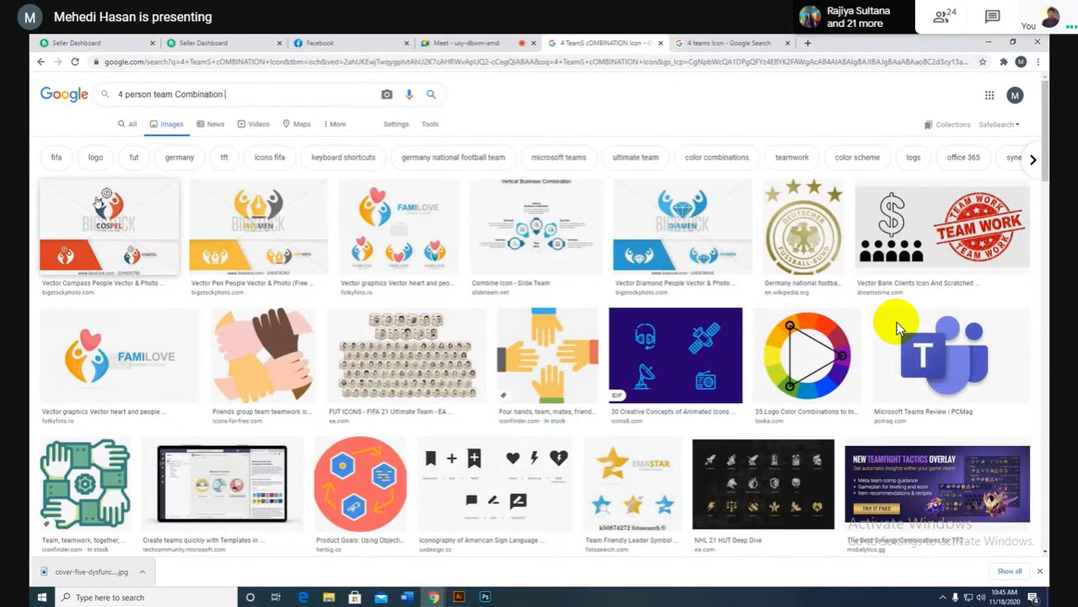
{"action": "type", "text": " Work Icon"}
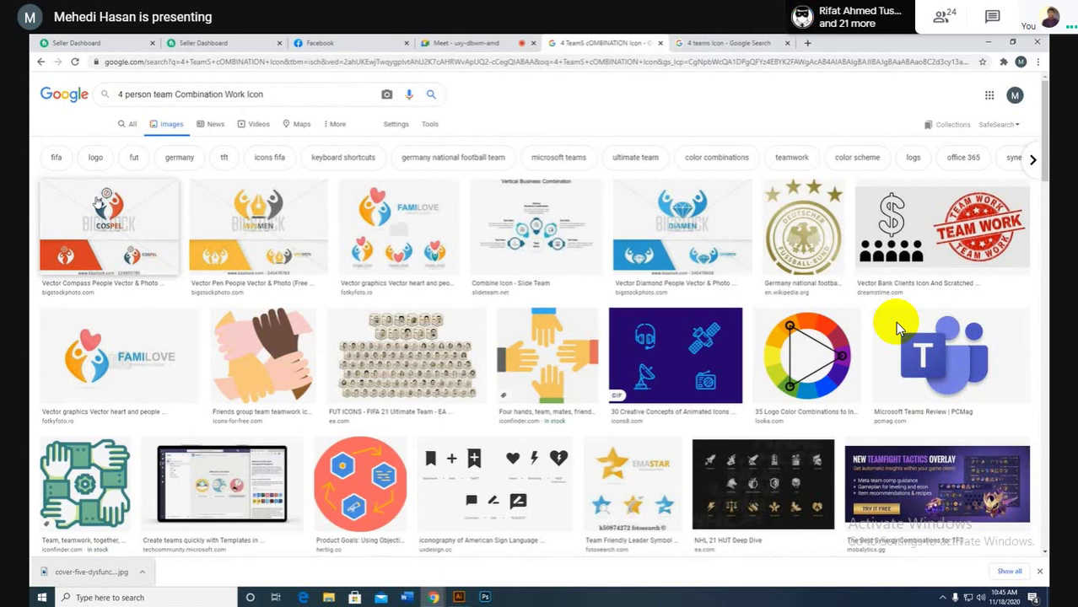
{"action": "key", "text": "Return"}
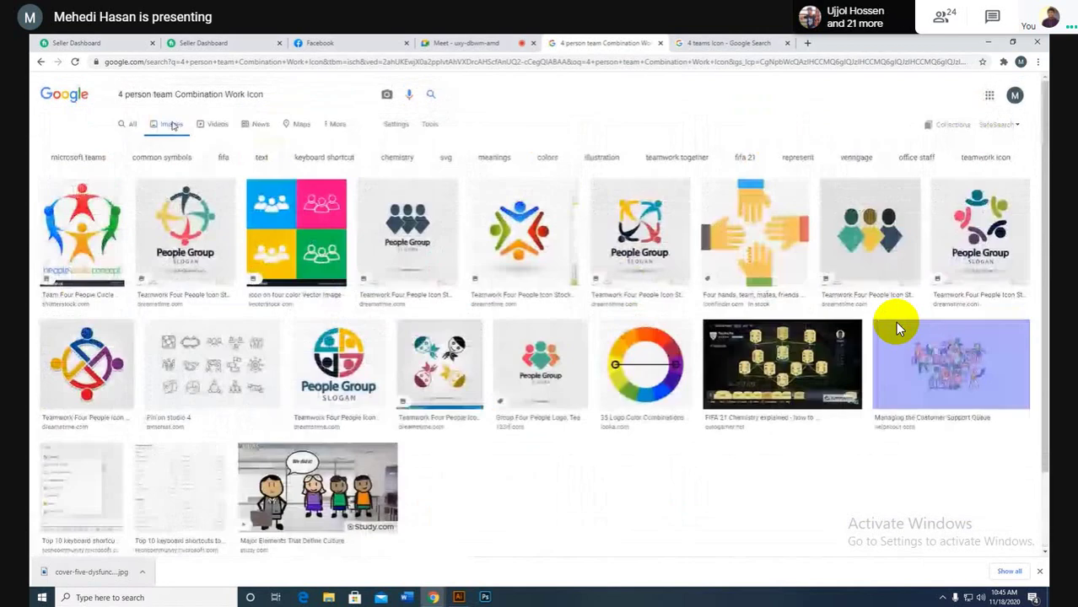
Step: Trim the query to '4 person team Work', search again and scroll the teamwork results
{"action": "mouse_move", "coordinate": [194, 95]}
{"action": "left_mouse_down"}
{"action": "mouse_move", "coordinate": [173, 95]}
{"action": "mouse_move", "coordinate": [205, 94]}
{"action": "mouse_move", "coordinate": [195, 95]}
{"action": "left_mouse_up"}
{"action": "key", "text": "BackSpace"}
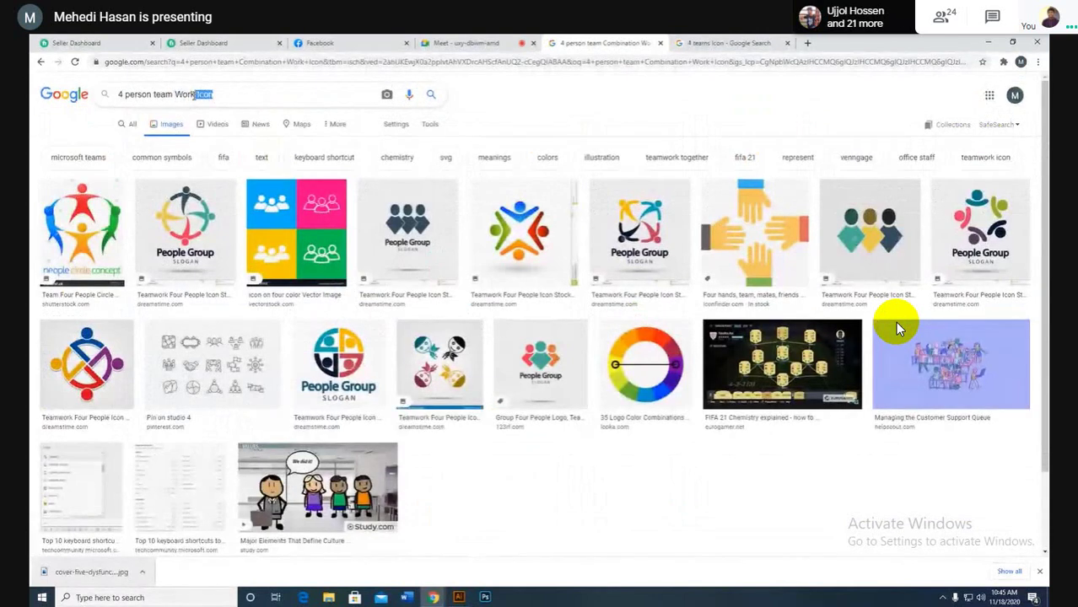
{"action": "key", "text": "BackSpace"}
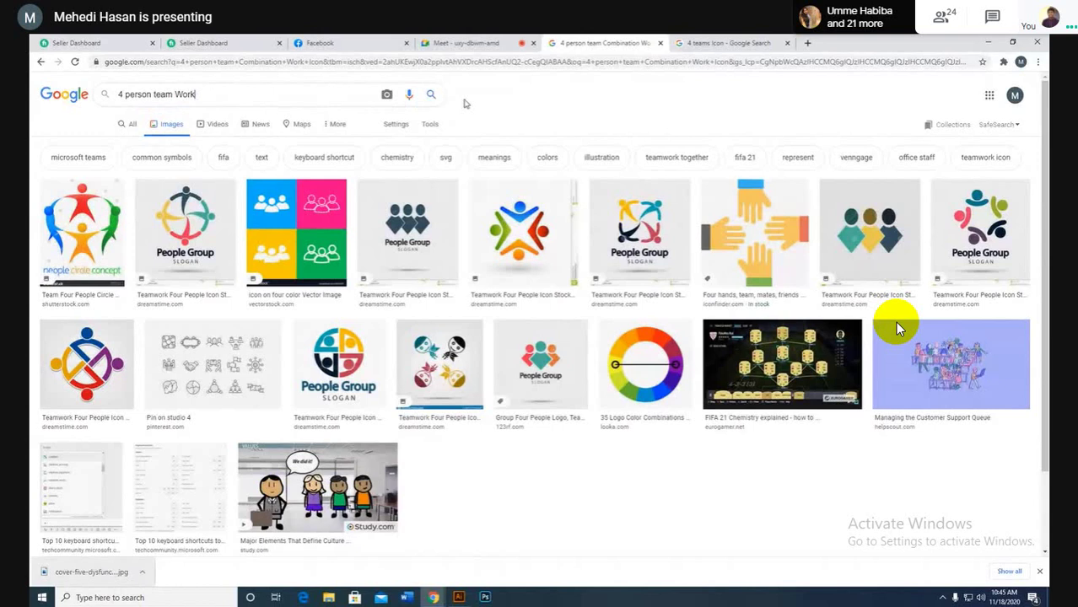
{"action": "left_click", "coordinate": [433, 95]}
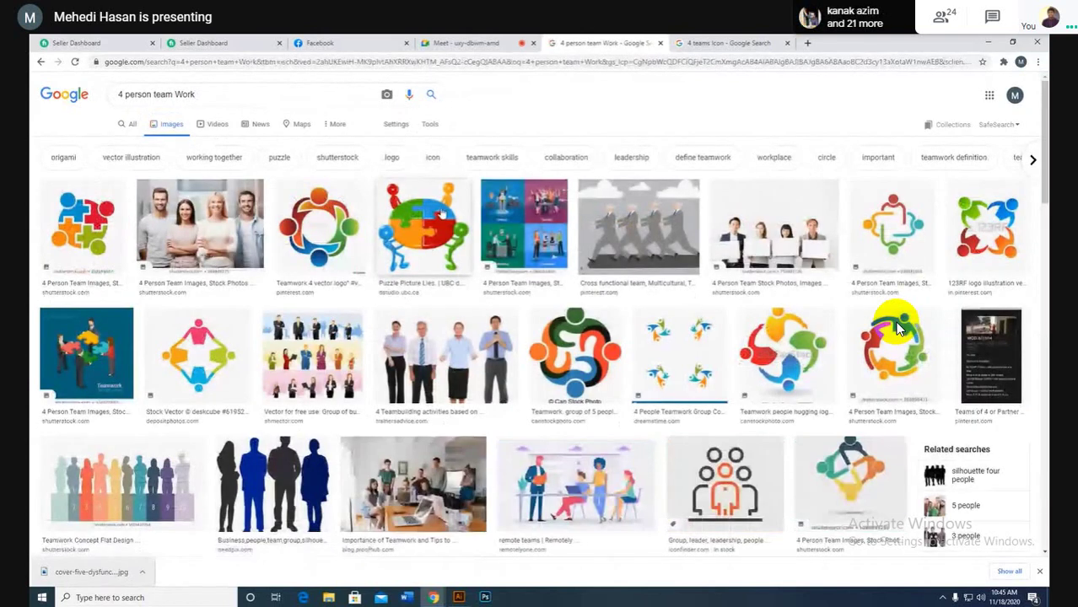
{"action": "scroll", "coordinate": [899, 329], "scroll_direction": "down", "scroll_amount": 1}
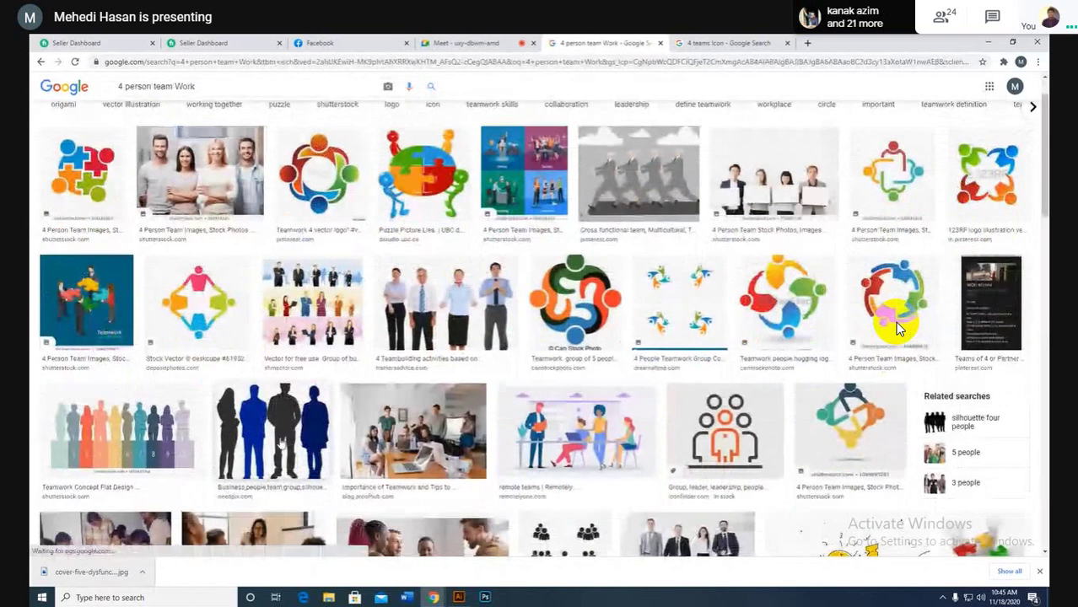
{"action": "scroll", "coordinate": [899, 329], "scroll_direction": "down", "scroll_amount": 2}
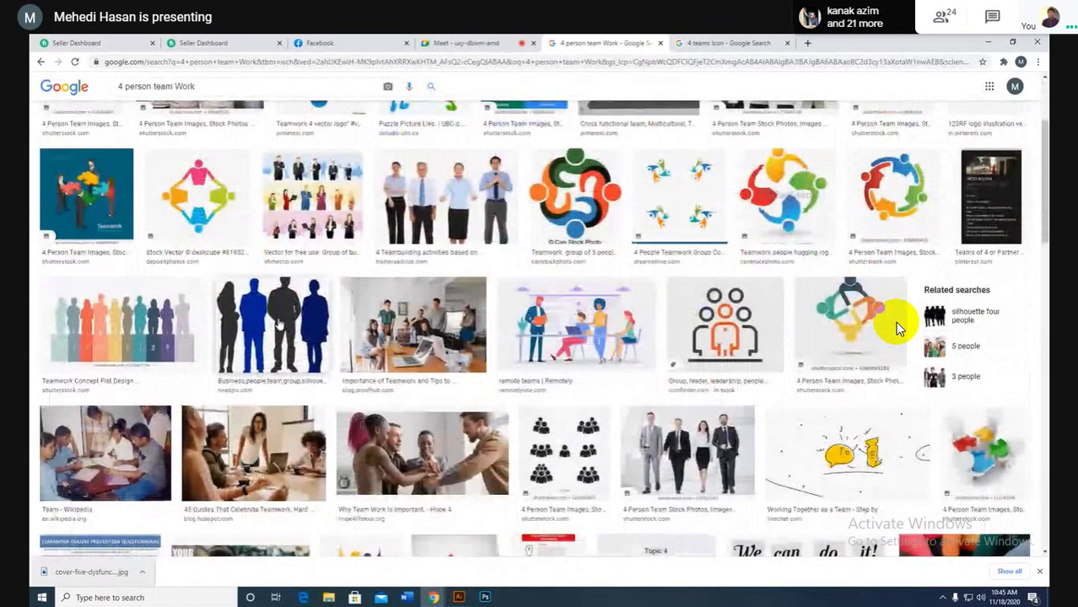
{"action": "scroll", "coordinate": [900, 329], "scroll_direction": "down", "scroll_amount": 4}
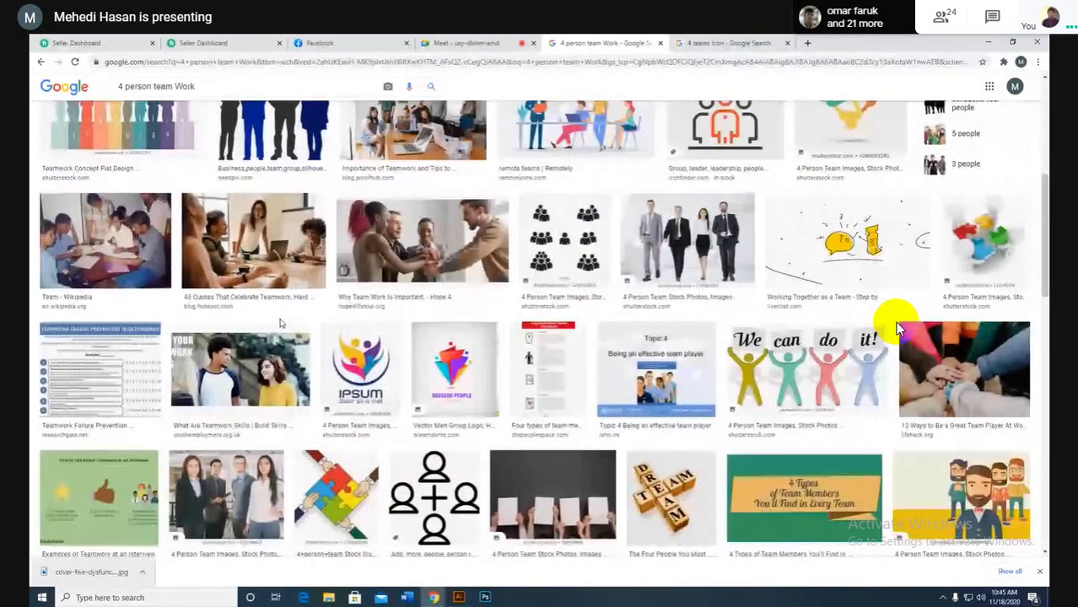
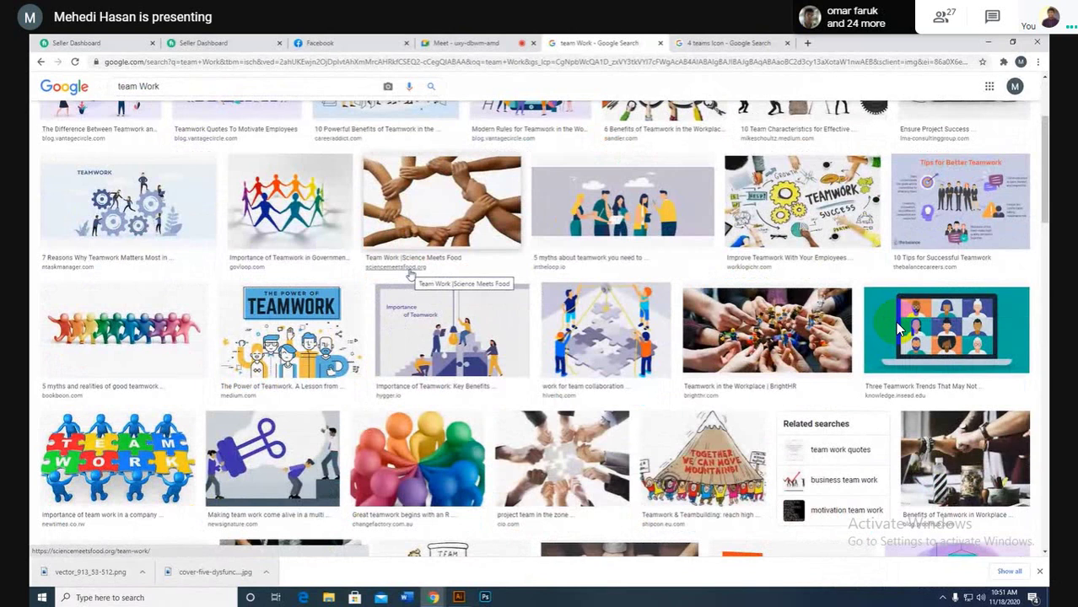
Step: Bring the red cover into view and centre the team icon horizontally on it
{"action": "left_click", "coordinate": [987, 42]}
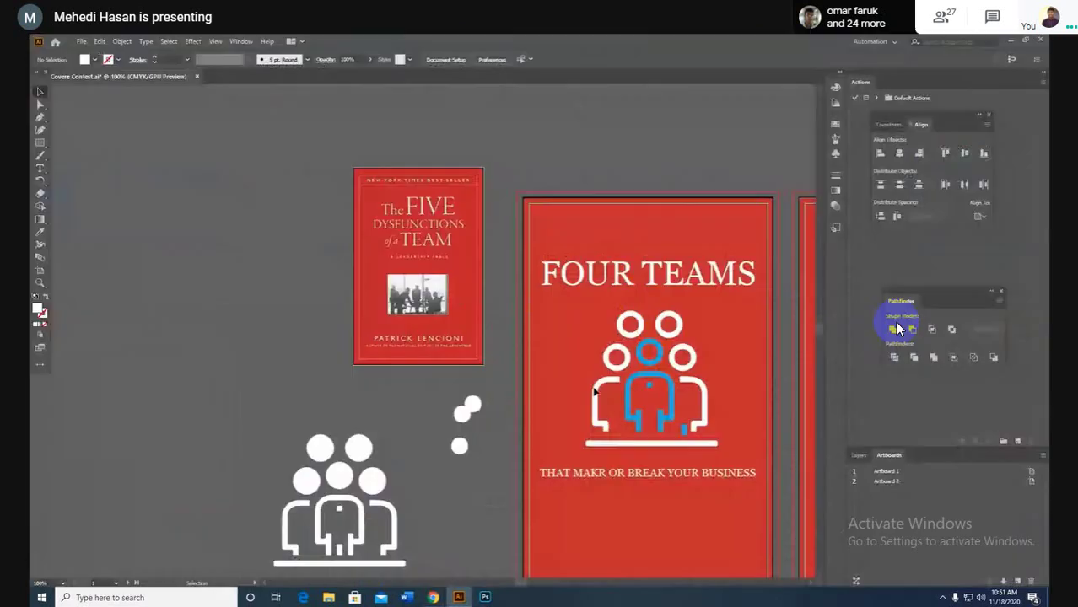
{"action": "left_click_drag", "start_coordinate": [732, 511], "coordinate": [583, 461]}
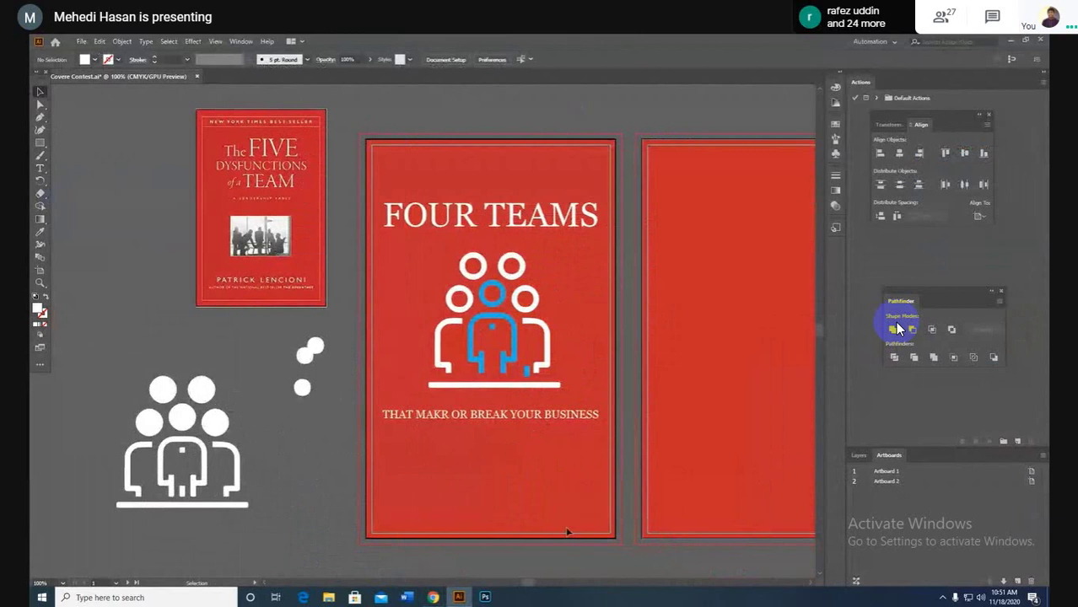
{"action": "left_click", "coordinate": [461, 374]}
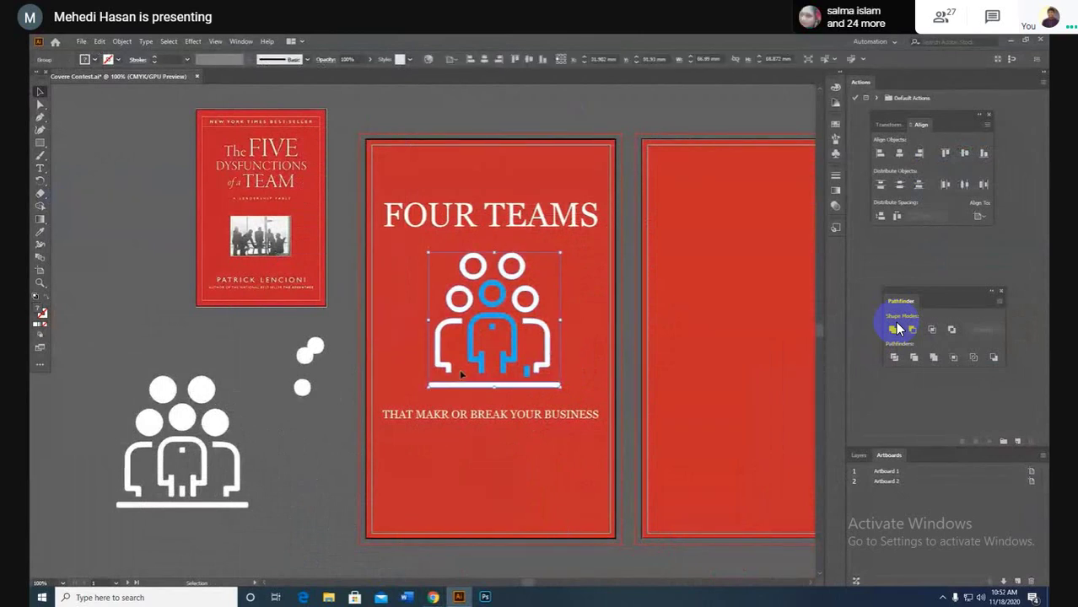
{"action": "left_click", "coordinate": [484, 59]}
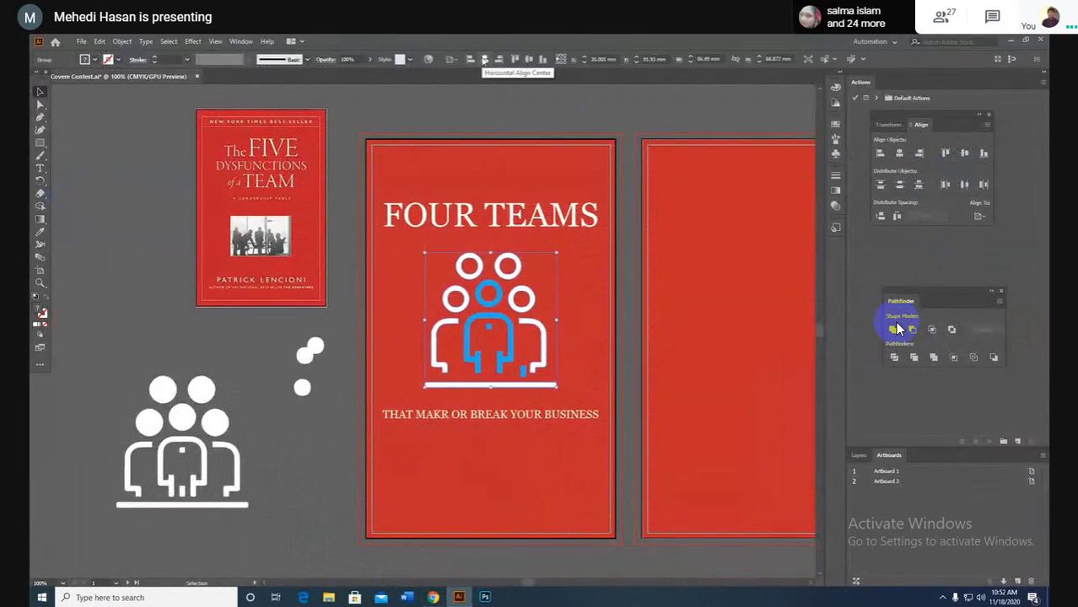
{"action": "left_click", "coordinate": [583, 301]}
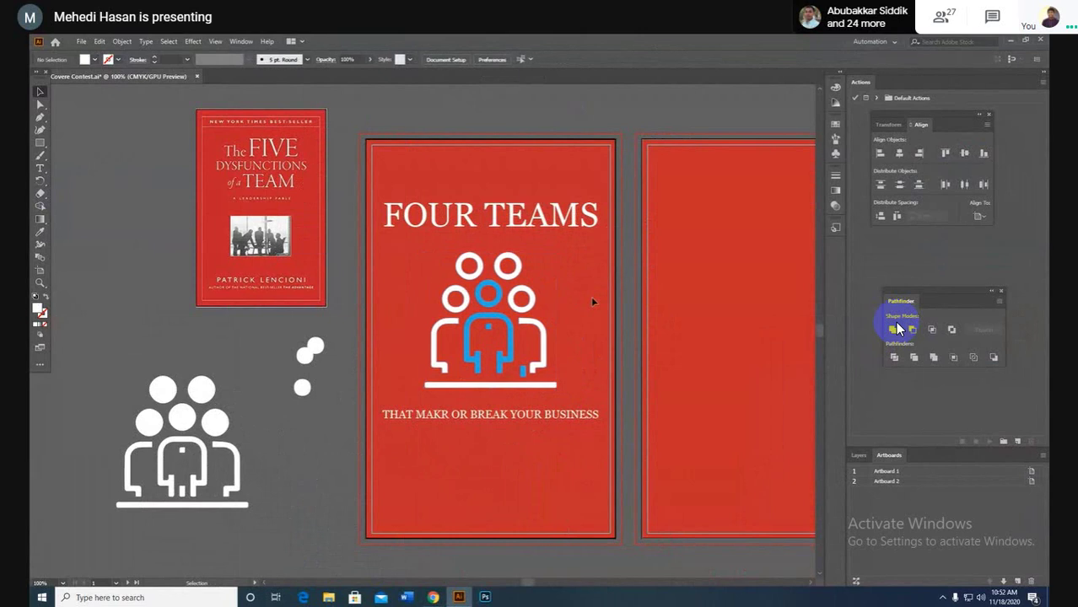
Step: Drag the subtitle line up toward the icon, then nudge it one step down
{"action": "left_click", "coordinate": [540, 416]}
{"action": "left_click_drag", "start_coordinate": [540, 415], "coordinate": [552, 411]}
{"action": "left_click", "coordinate": [568, 435]}
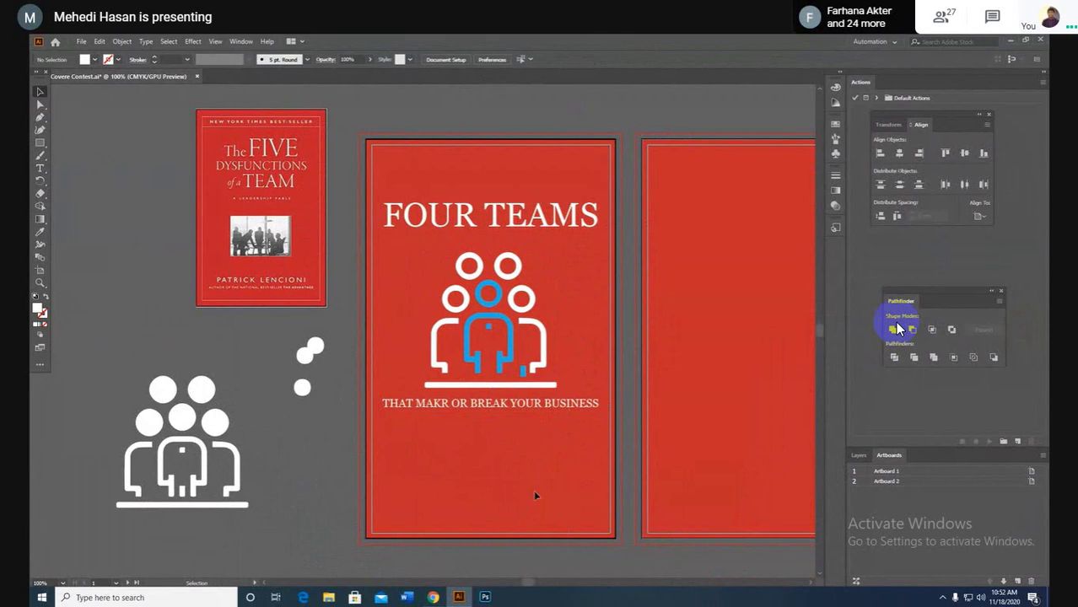
{"action": "left_click", "coordinate": [512, 408]}
{"action": "key", "text": "Down"}
{"action": "key", "text": "Down"}
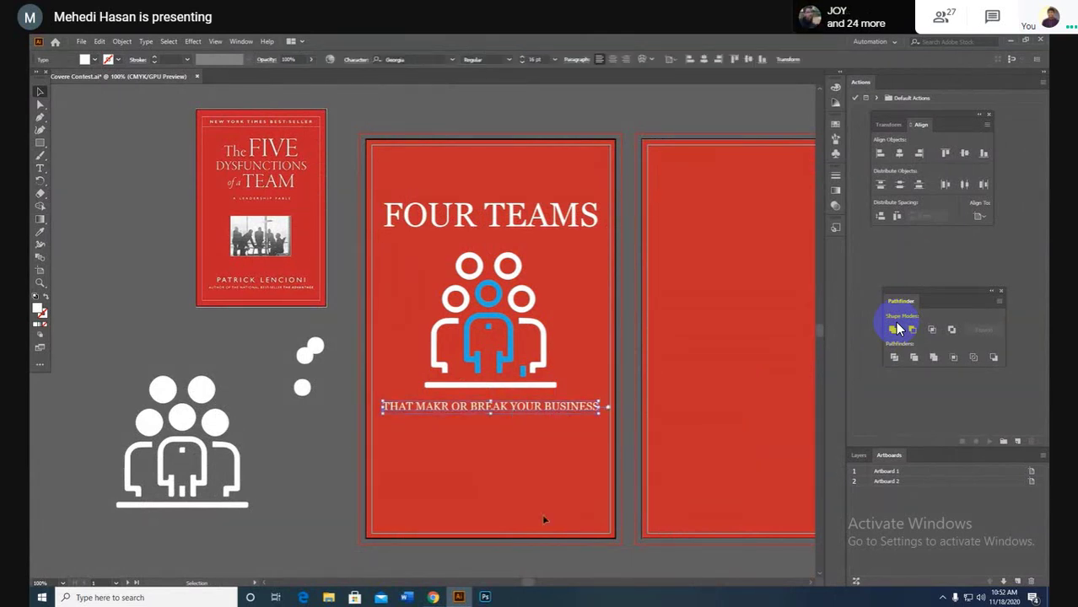
{"action": "left_click", "coordinate": [542, 504]}
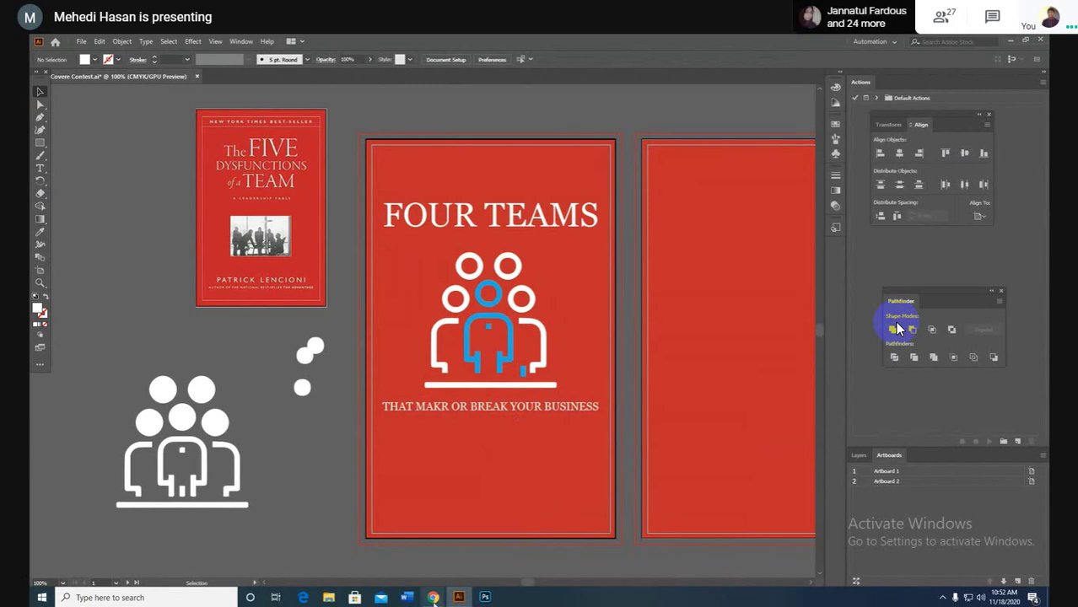
Step: Compare the team Work image results against the cover's FOUR TEAMS title and subtitle
{"action": "mouse_move", "coordinate": [432, 597]}
{"action": "left_click", "coordinate": [391, 526]}
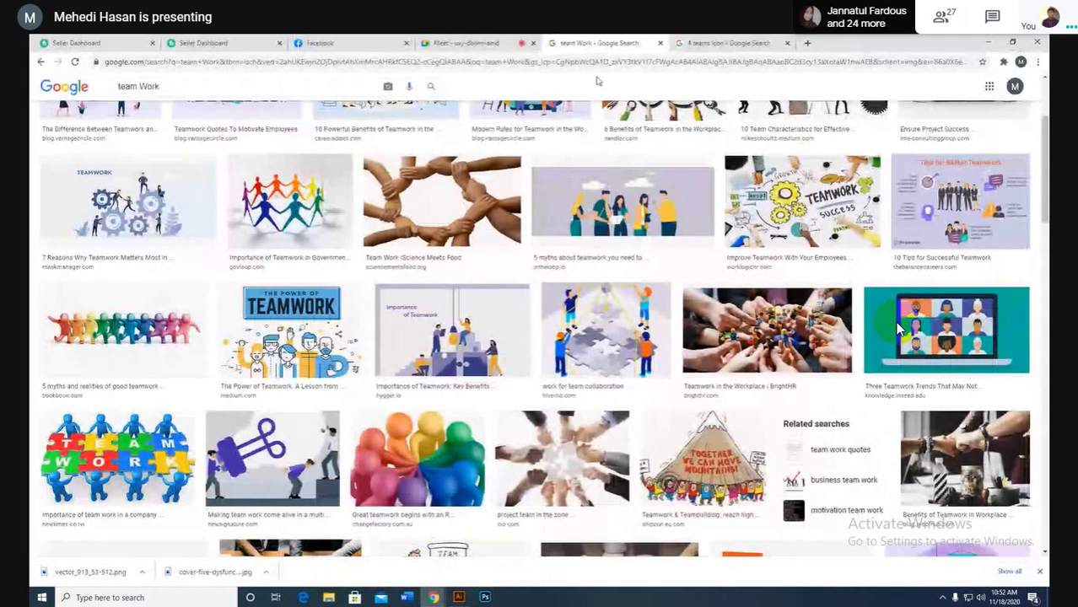
{"action": "left_click", "coordinate": [989, 43]}
{"action": "left_click", "coordinate": [486, 221]}
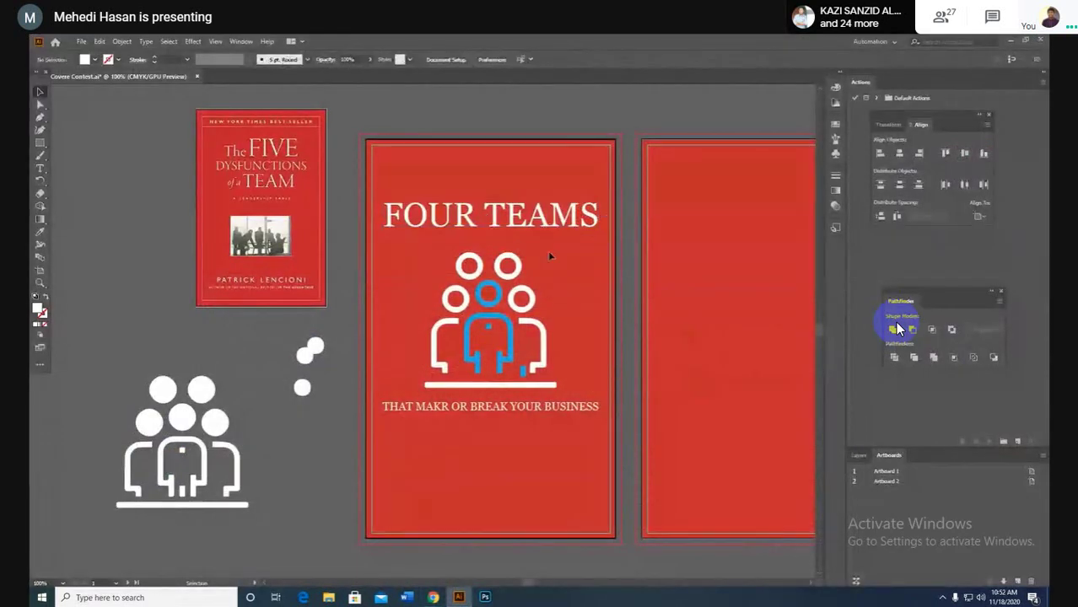
{"action": "left_click", "coordinate": [594, 335]}
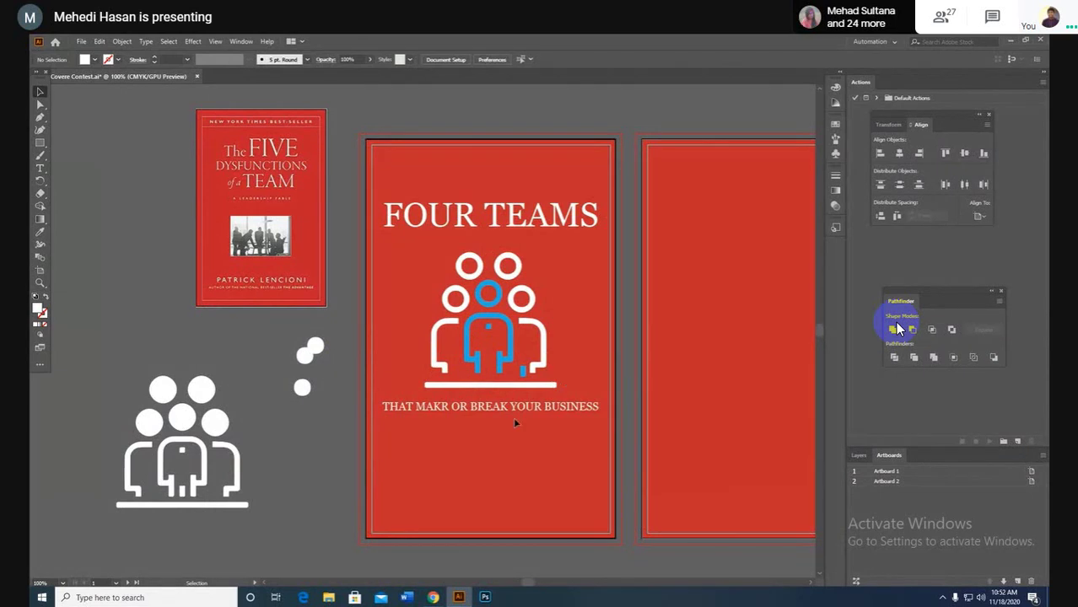
{"action": "left_click", "coordinate": [477, 407]}
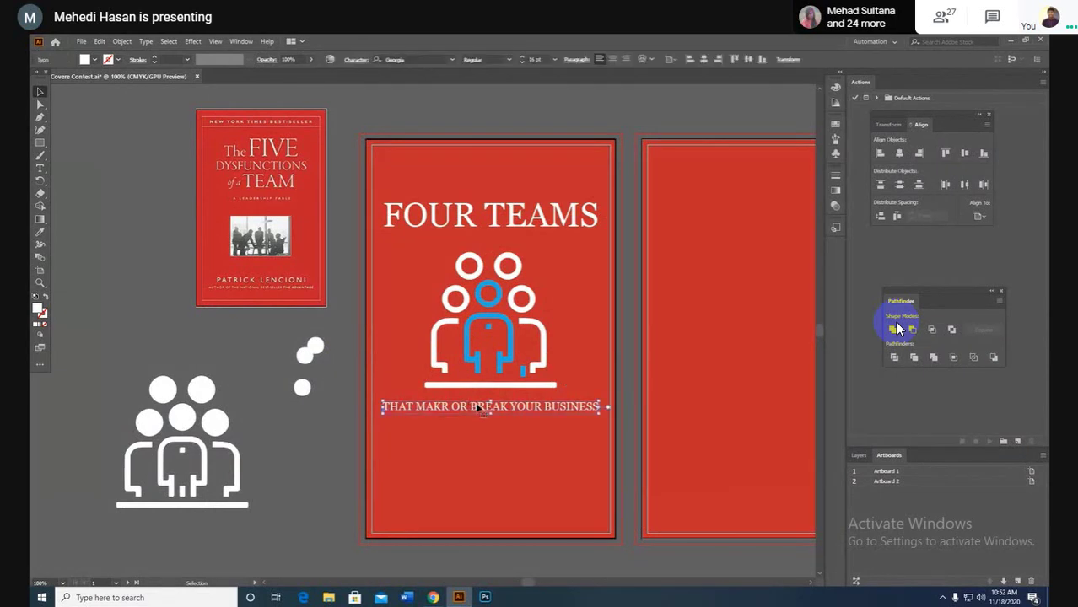
{"action": "mouse_move", "coordinate": [432, 597]}
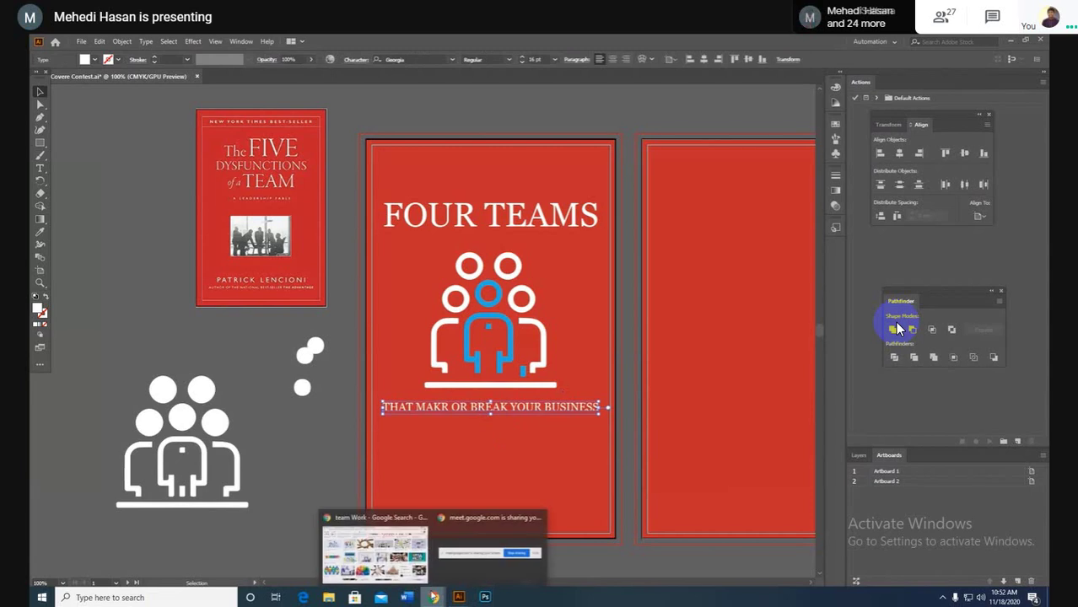
{"action": "left_click", "coordinate": [404, 533]}
Step: Replace the image search query with 'boook Cover' and run it
{"action": "left_click", "coordinate": [707, 42]}
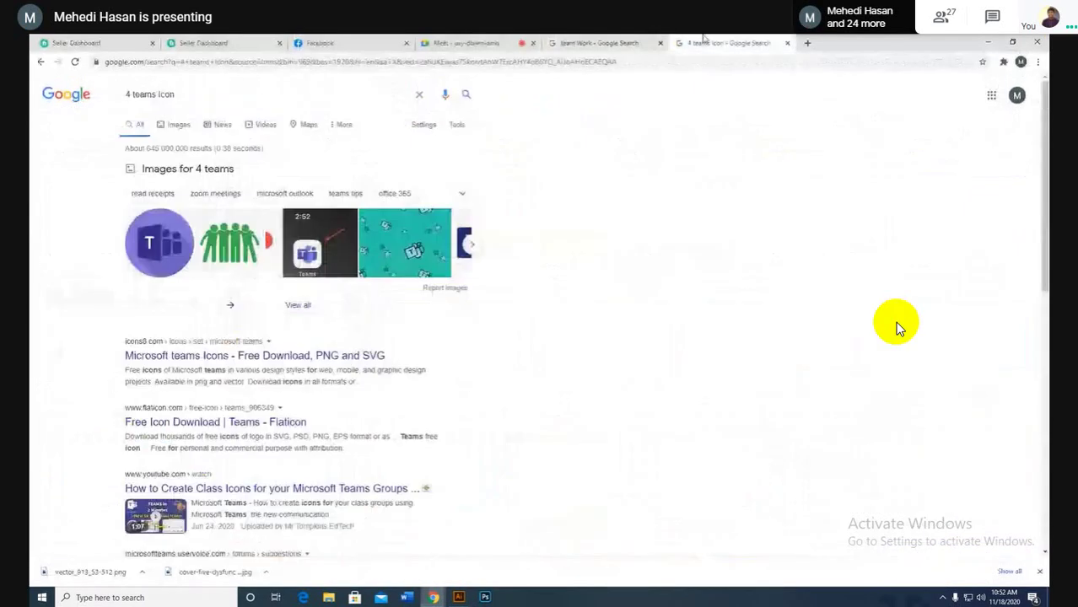
{"action": "left_click", "coordinate": [615, 40]}
{"action": "left_click_drag", "start_coordinate": [184, 84], "coordinate": [65, 94]}
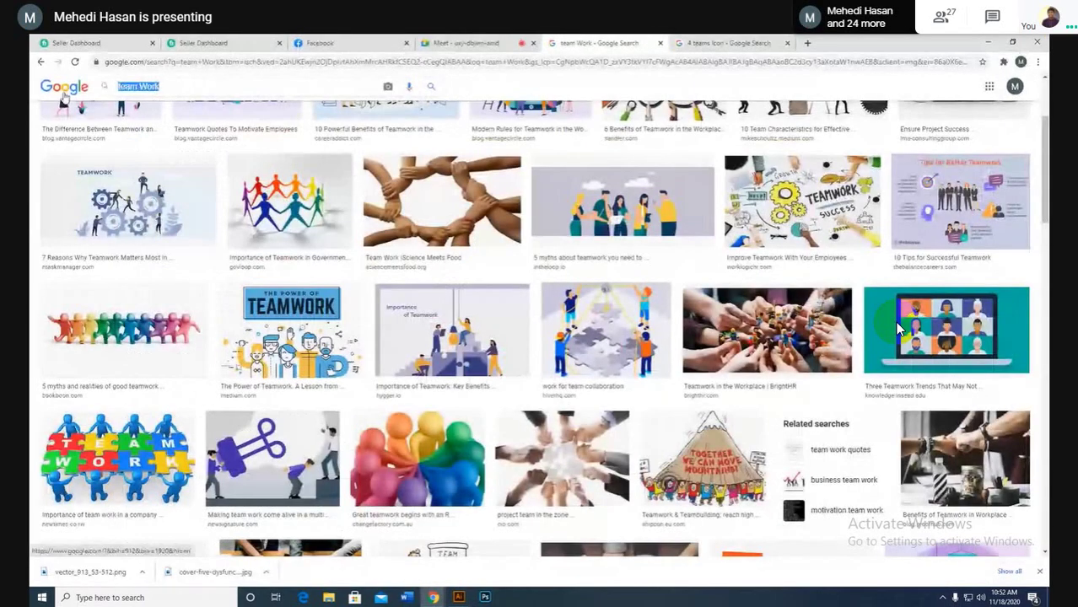
{"action": "type", "text": "boook"}
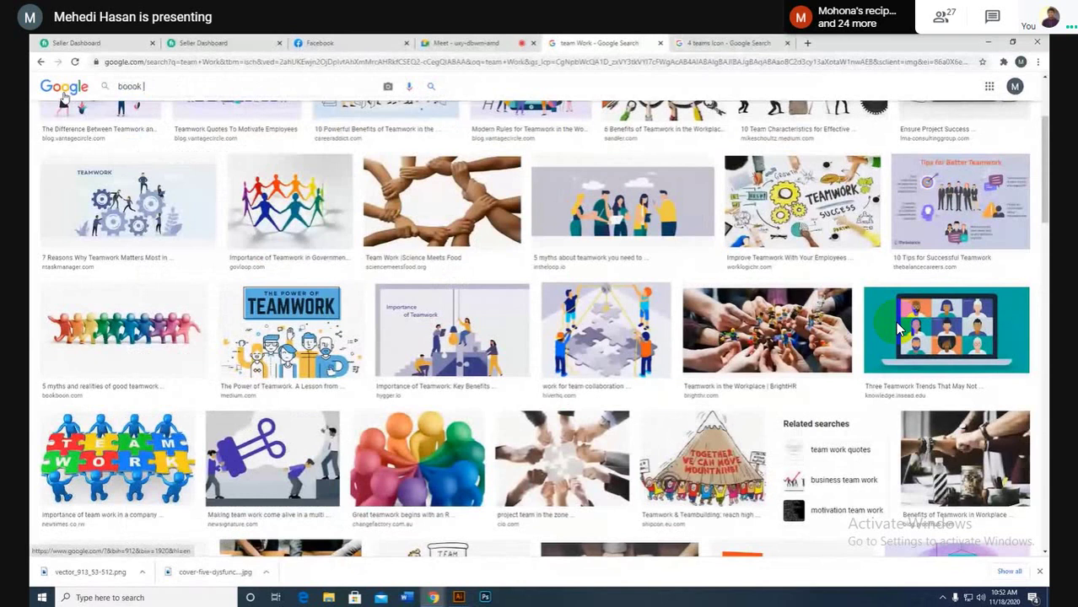
{"action": "type", "text": " Cover"}
{"action": "key", "text": "Return"}
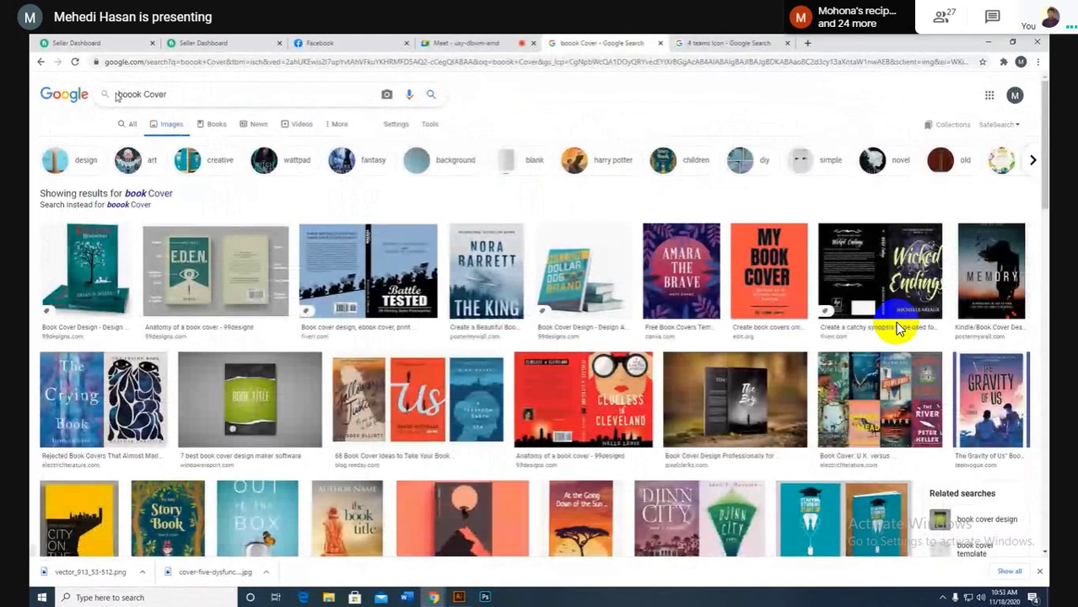
Step: Search 'team Work boook Cover' and scroll through the teamwork cover results
{"action": "type", "text": "team Wo"}
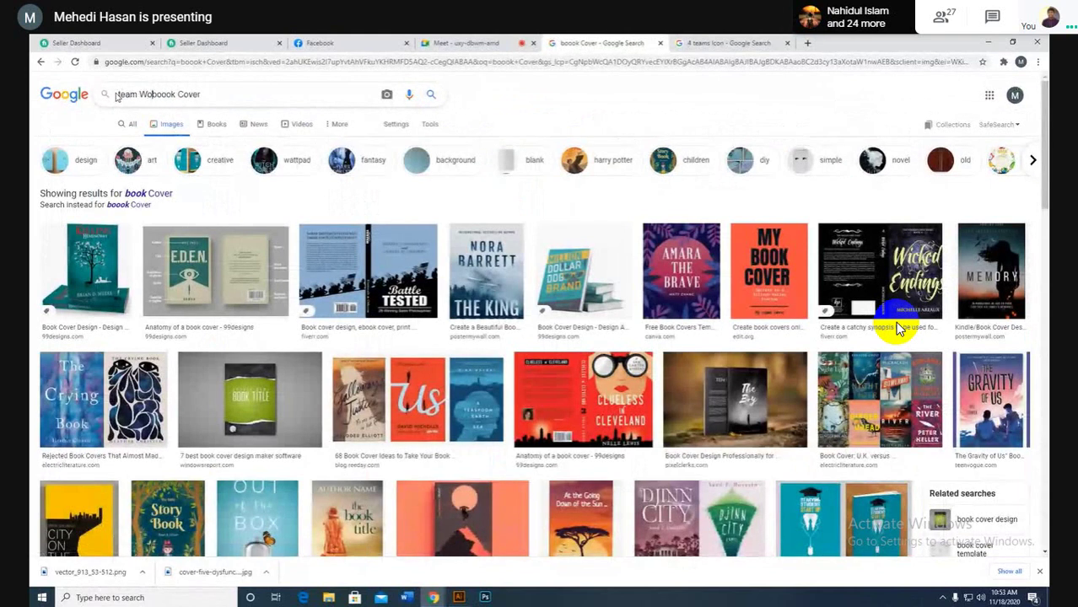
{"action": "type", "text": "rk"}
{"action": "key", "text": "Return"}
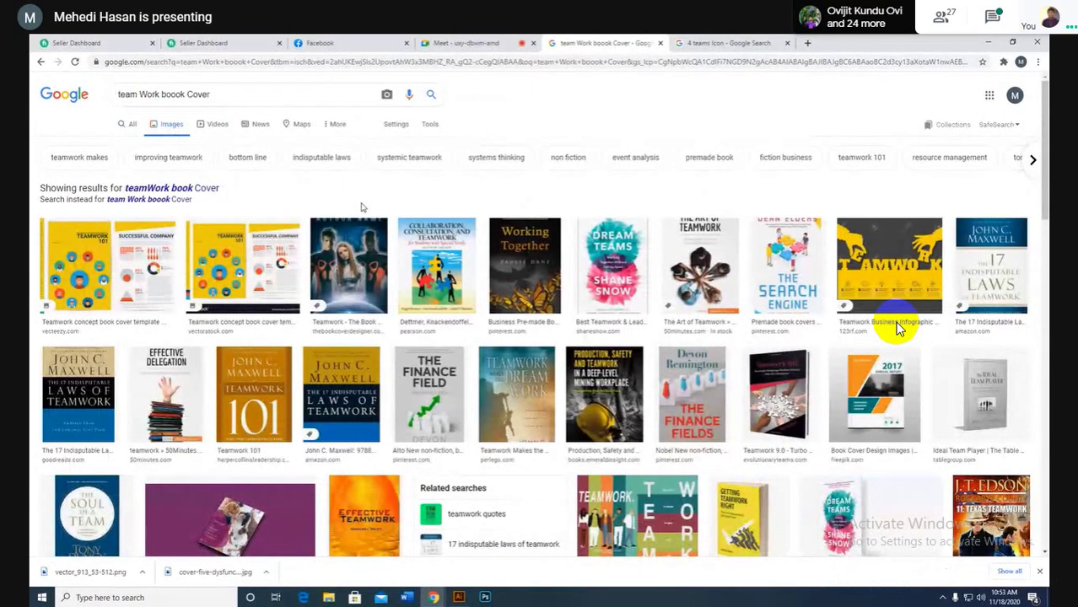
{"action": "scroll", "coordinate": [897, 329], "scroll_direction": "down", "scroll_amount": 3}
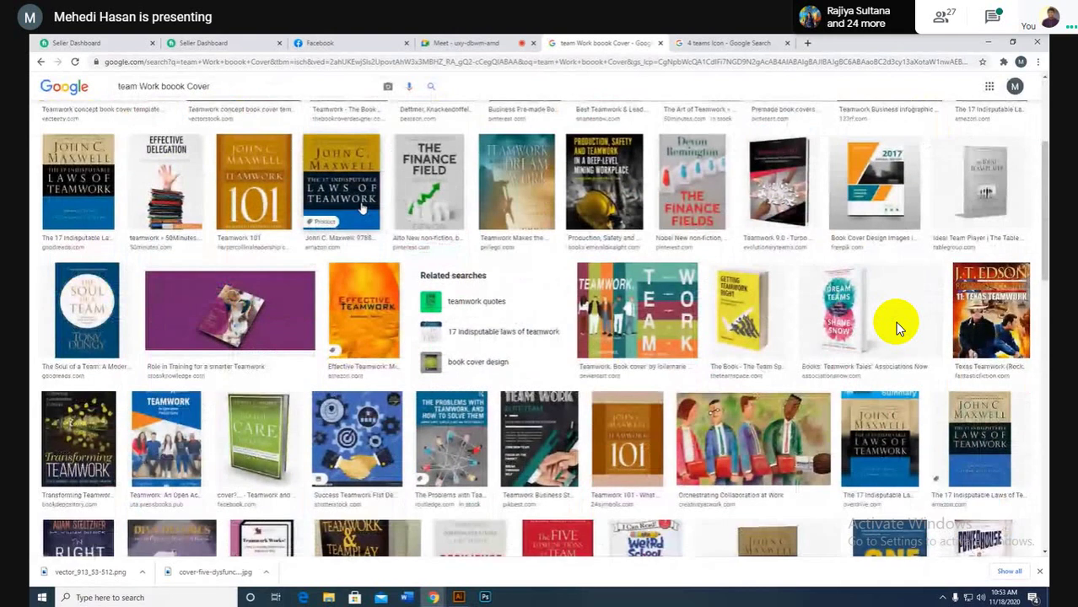
{"action": "scroll", "coordinate": [897, 329], "scroll_direction": "down", "scroll_amount": 3}
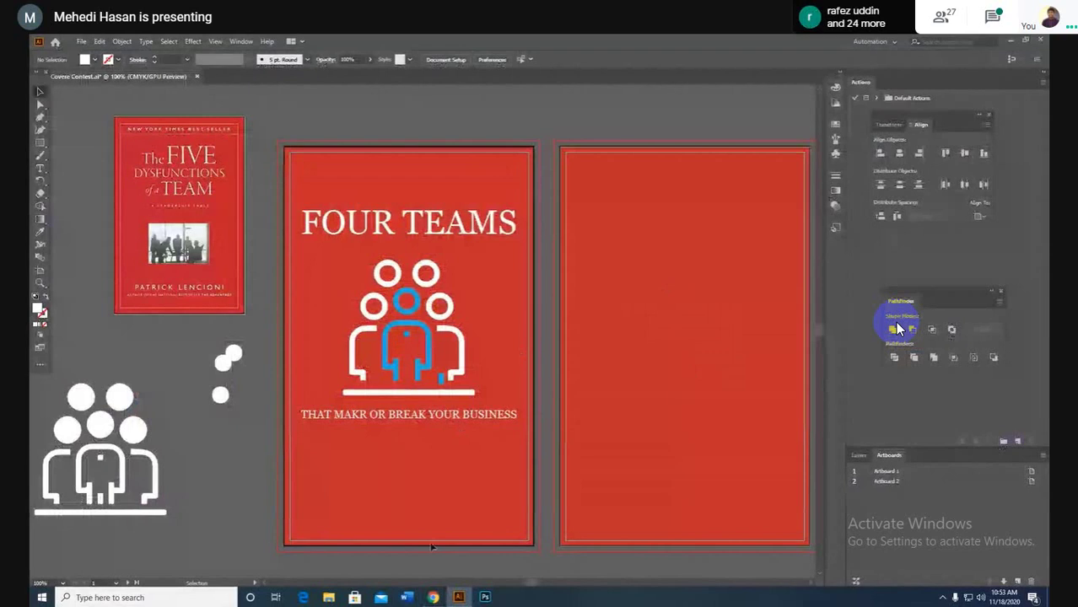
Step: Nudge the subtitle line and the team icon one step lower, then mute the meeting microphone
{"action": "mouse_move", "coordinate": [445, 601]}
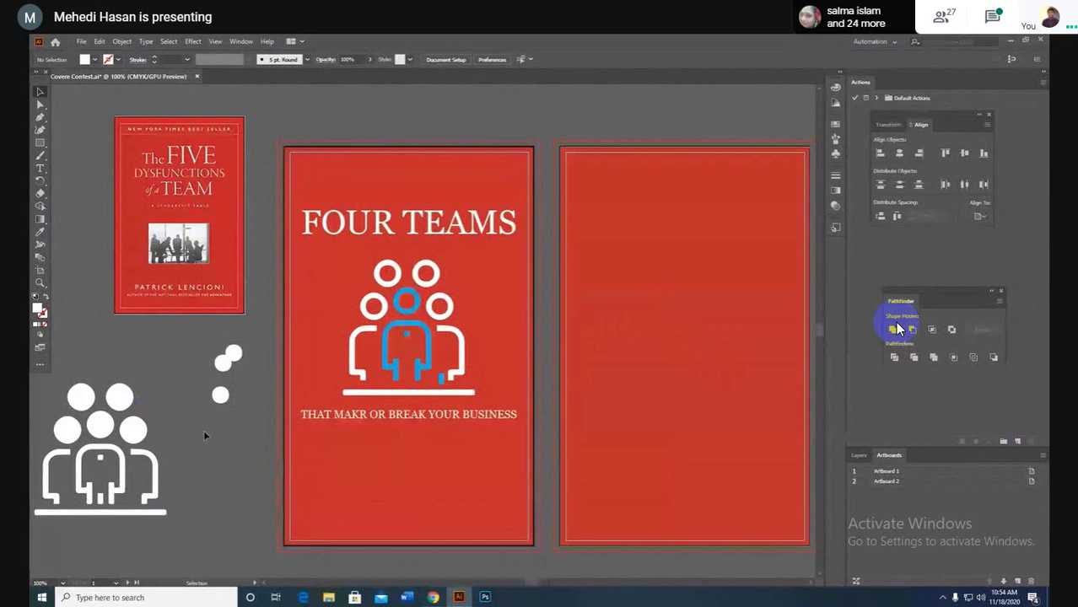
{"action": "left_click", "coordinate": [353, 414]}
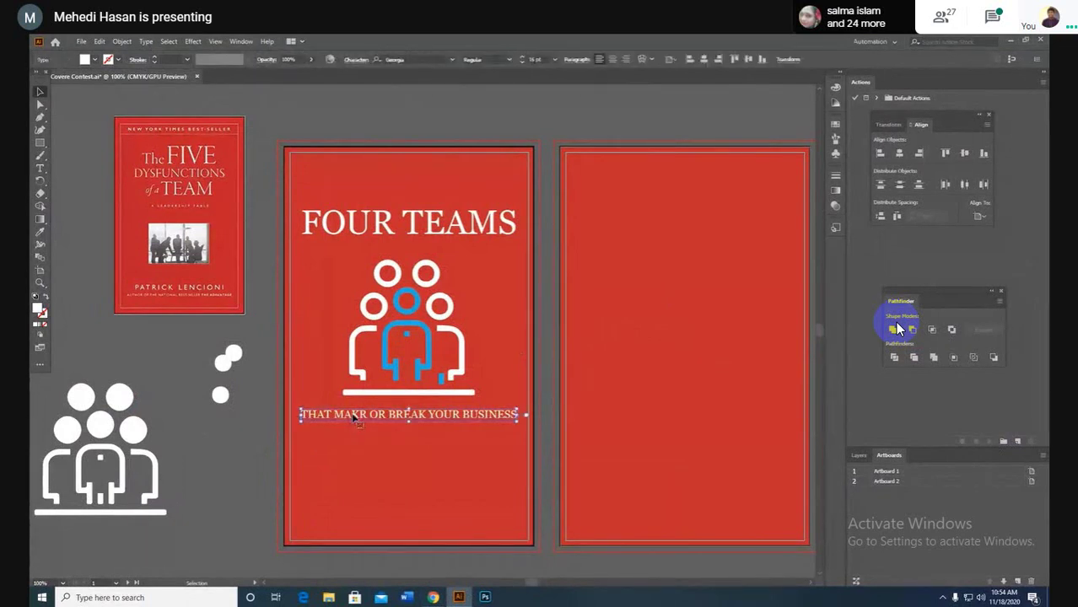
{"action": "key", "text": "Down"}
{"action": "key", "text": "Down"}
{"action": "key", "text": "Down"}
{"action": "key", "text": "Down"}
{"action": "key", "text": "Down"}
{"action": "key", "text": "Down"}
{"action": "key", "text": "Down"}
{"action": "key", "text": "Down"}
{"action": "key", "text": "Down"}
{"action": "key", "text": "Down"}
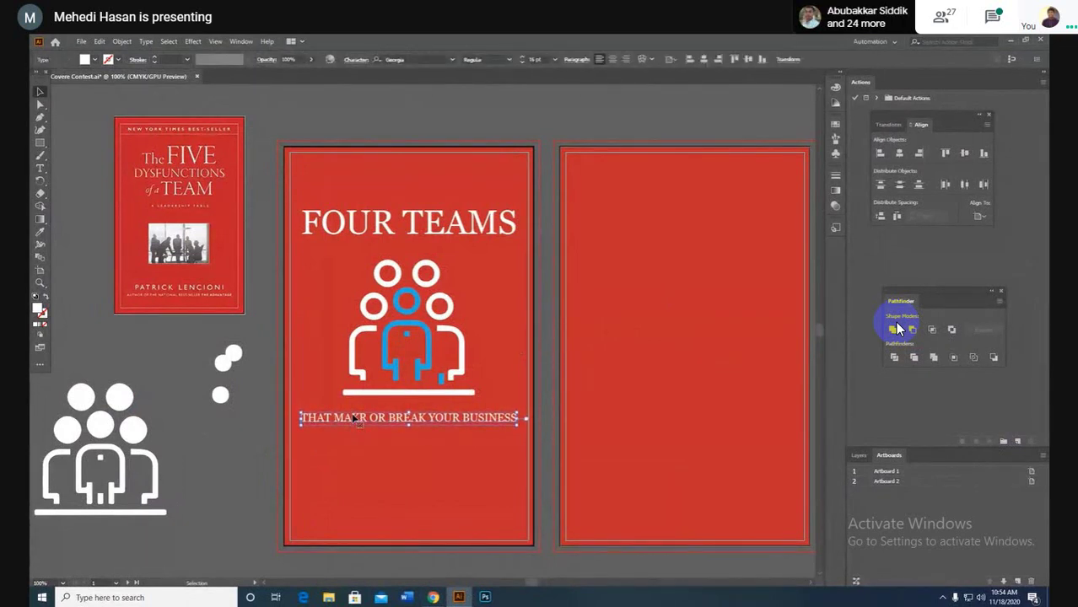
{"action": "left_click", "coordinate": [462, 355]}
{"action": "key", "text": "Down"}
{"action": "key", "text": "Down"}
{"action": "key", "text": "Down"}
{"action": "key", "text": "Down"}
{"action": "key", "text": "Down"}
{"action": "key", "text": "Down"}
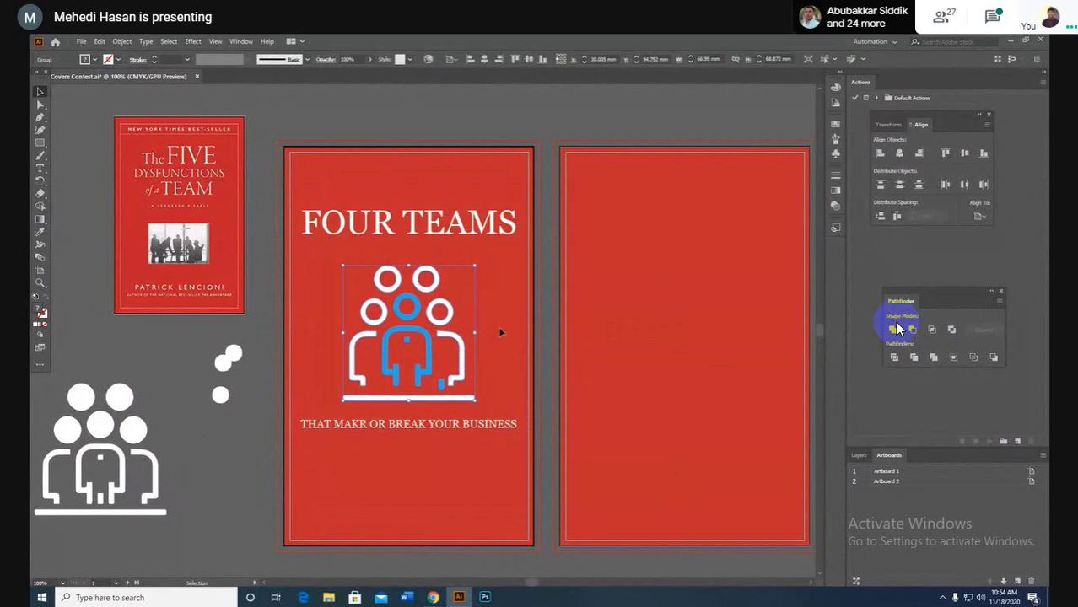
{"action": "left_click", "coordinate": [486, 552]}
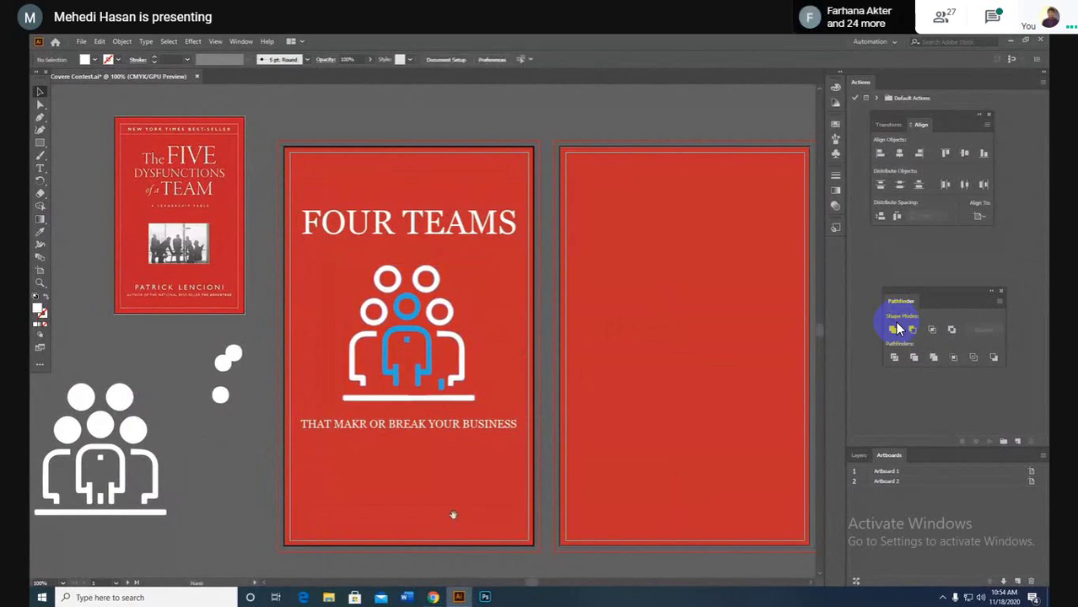
{"action": "scroll", "coordinate": [448, 498], "scroll_direction": "down", "scroll_amount": 1}
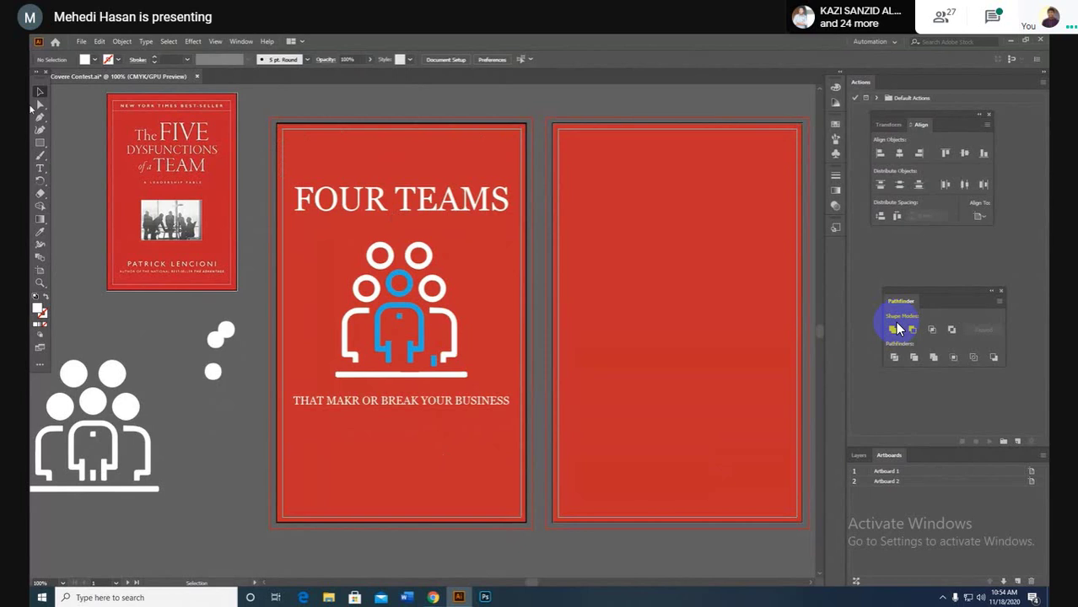
{"action": "left_click", "coordinate": [490, 579]}
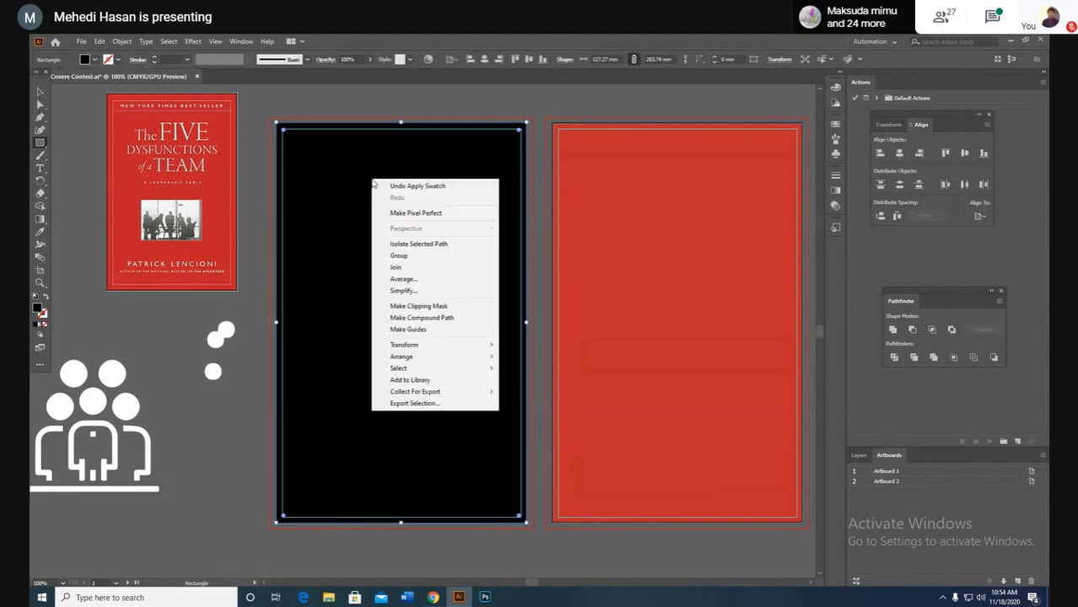
Step: Exit the fullscreen meeting, open WhatsApp Web in a new tab, and return to the presentation
{"action": "key", "text": "Escape"}
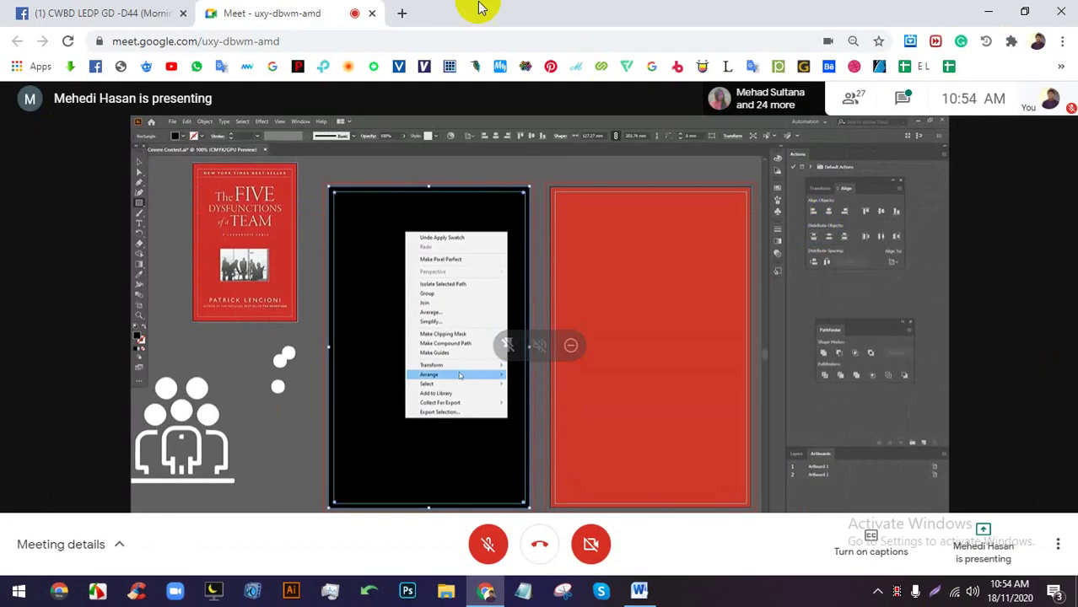
{"action": "left_click", "coordinate": [401, 13]}
{"action": "left_click", "coordinate": [197, 67]}
{"action": "left_click", "coordinate": [284, 10]}
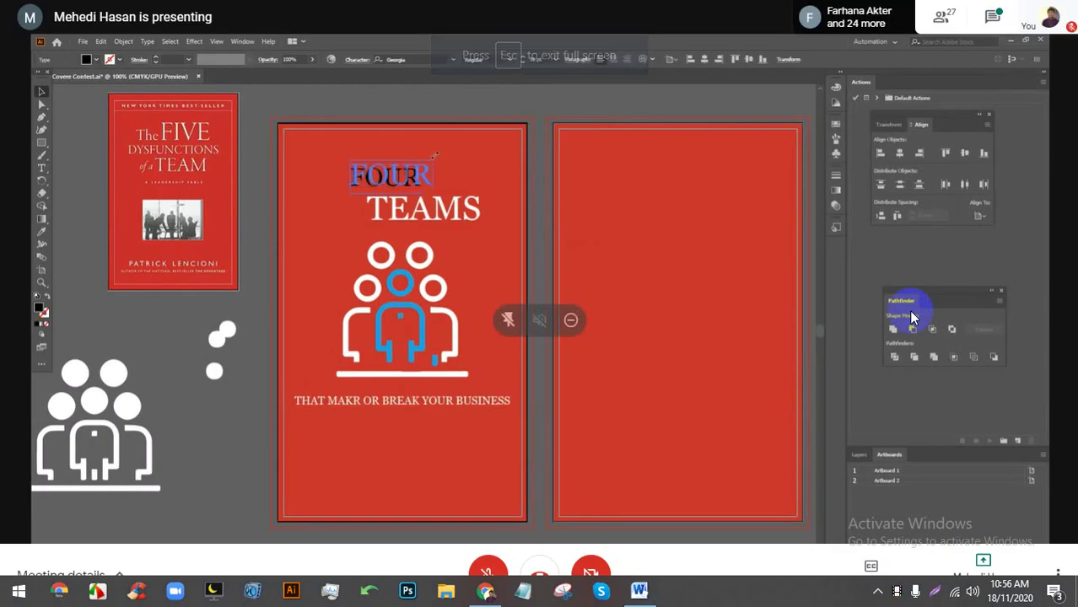
Step: Select TEAMS on its own and drag its corner handle to scale it larger beneath FOUR
{"action": "left_click", "coordinate": [432, 219], "text": "shift"}
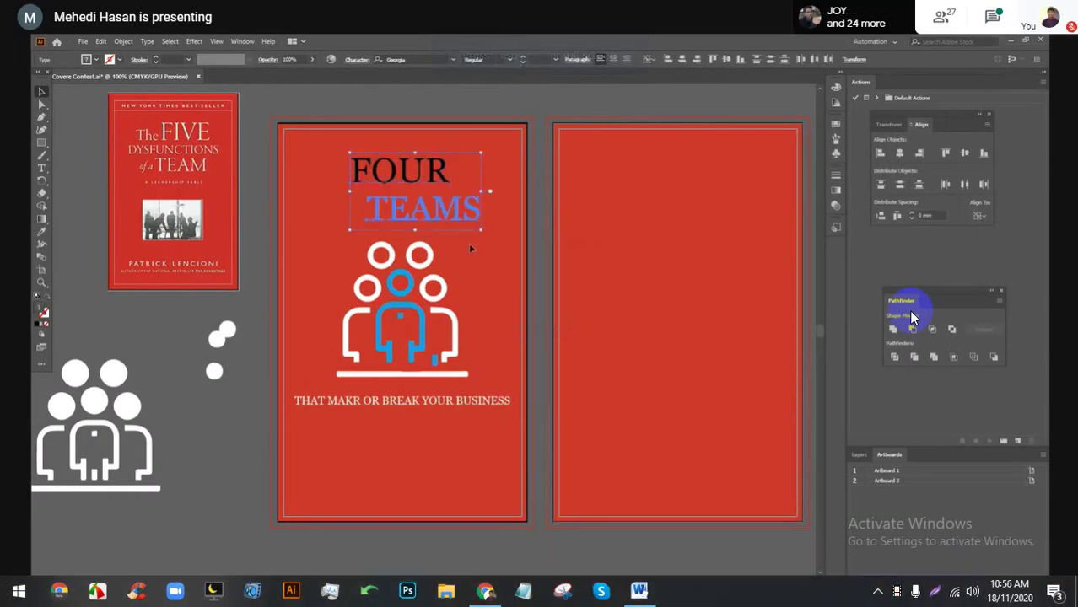
{"action": "left_click", "coordinate": [469, 243]}
{"action": "left_click", "coordinate": [476, 224]}
{"action": "left_click_drag", "start_coordinate": [482, 232], "coordinate": [510, 242]}
{"action": "left_click", "coordinate": [485, 269]}
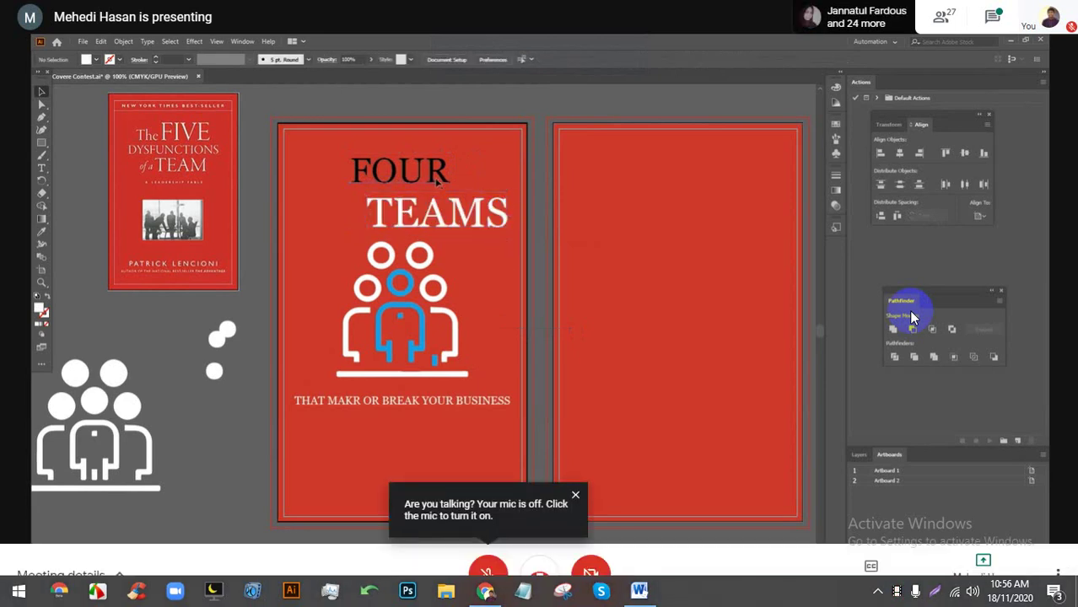
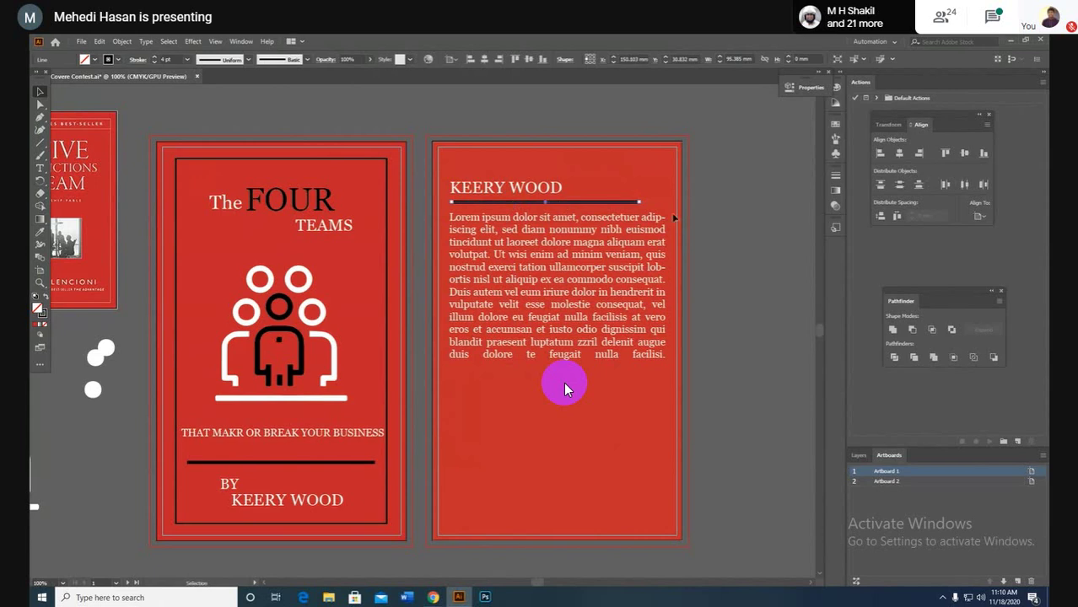
{"action": "scroll", "coordinate": [643, 204], "scroll_direction": "up", "scroll_amount": 6}
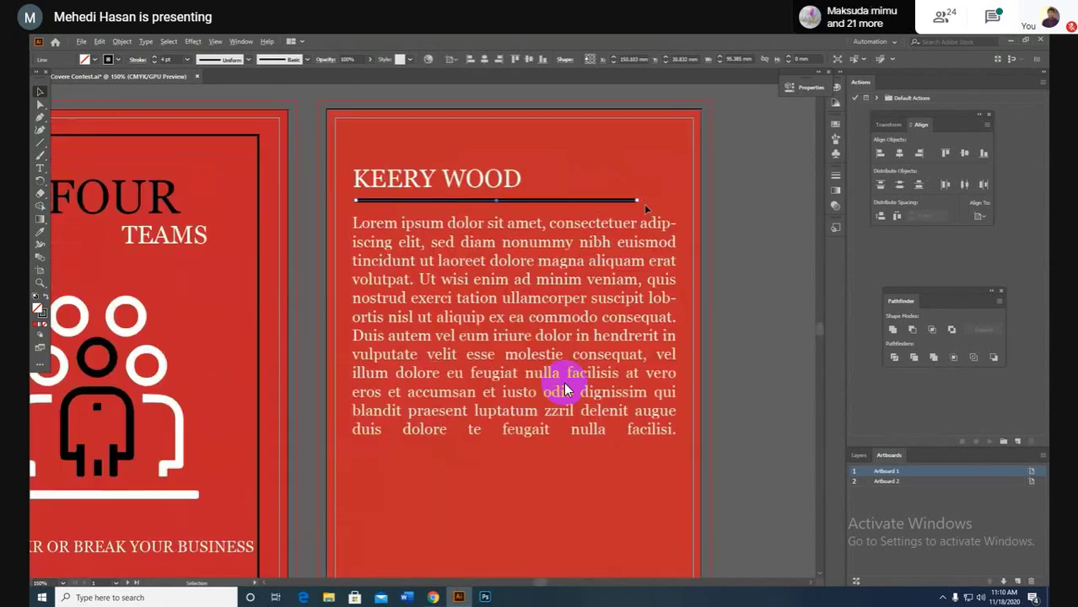
{"action": "left_click_drag", "start_coordinate": [606, 187], "coordinate": [228, 185]}
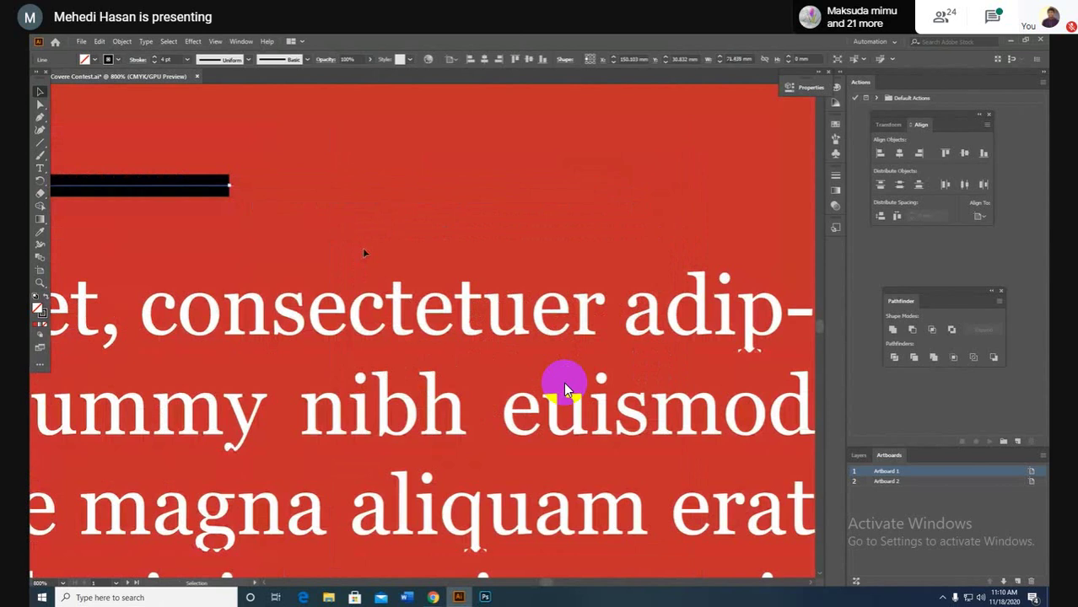
{"action": "scroll", "coordinate": [363, 251], "scroll_direction": "down", "scroll_amount": 1}
{"action": "scroll", "coordinate": [350, 242], "scroll_direction": "down", "scroll_amount": 2}
{"action": "left_click_drag", "start_coordinate": [447, 197], "coordinate": [737, 263]}
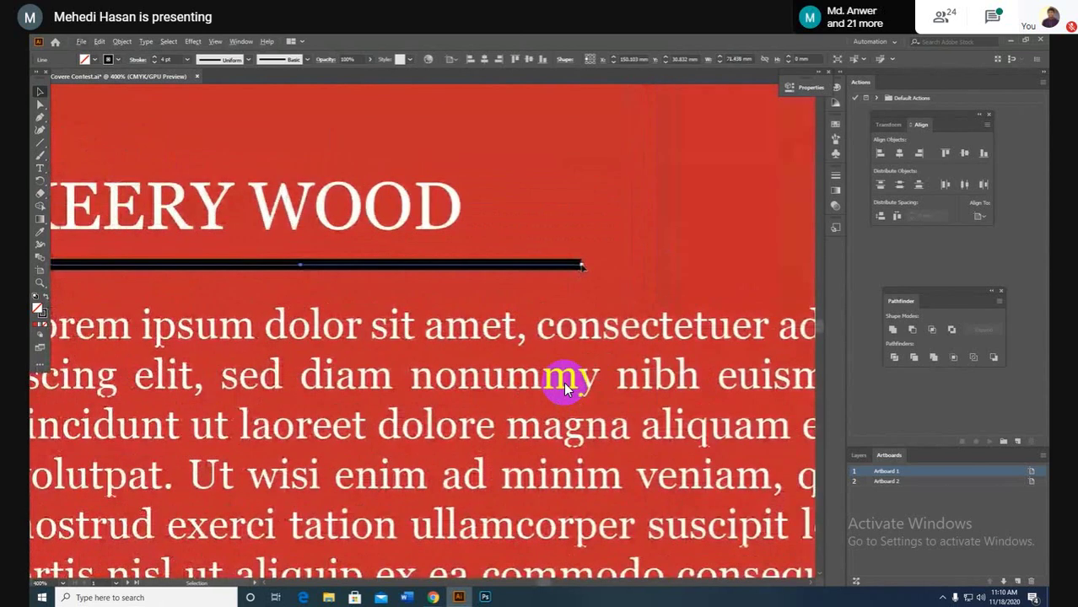
{"action": "left_click_drag", "start_coordinate": [581, 267], "coordinate": [468, 271]}
{"action": "left_click", "coordinate": [498, 285]}
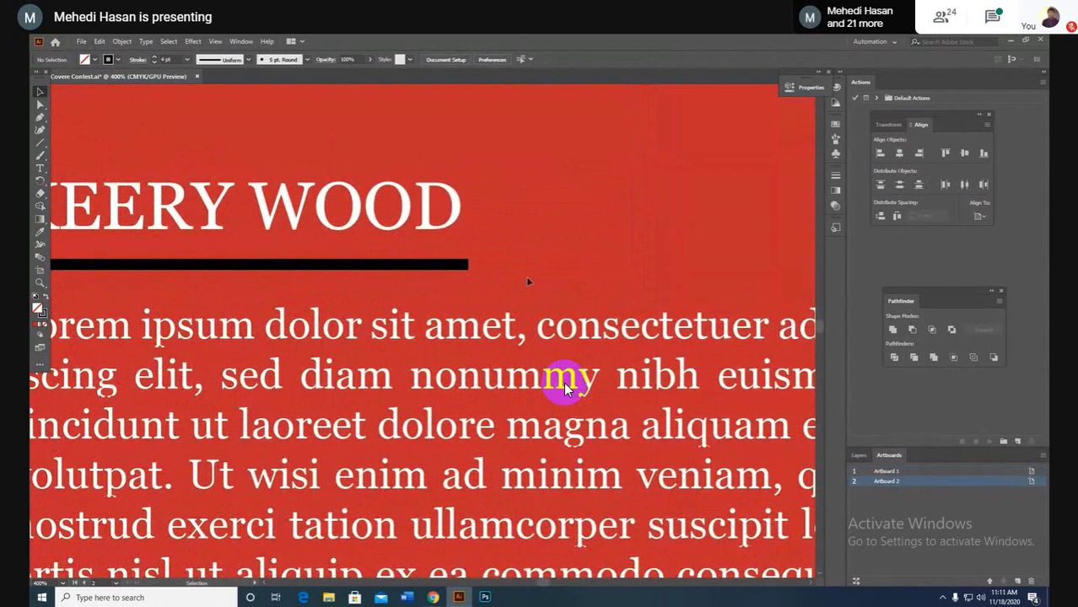
Step: Stretch the rule so both its ends reach the back cover's left and right edges
{"action": "scroll", "coordinate": [463, 270], "scroll_direction": "down", "scroll_amount": 3}
{"action": "left_click", "coordinate": [464, 269]}
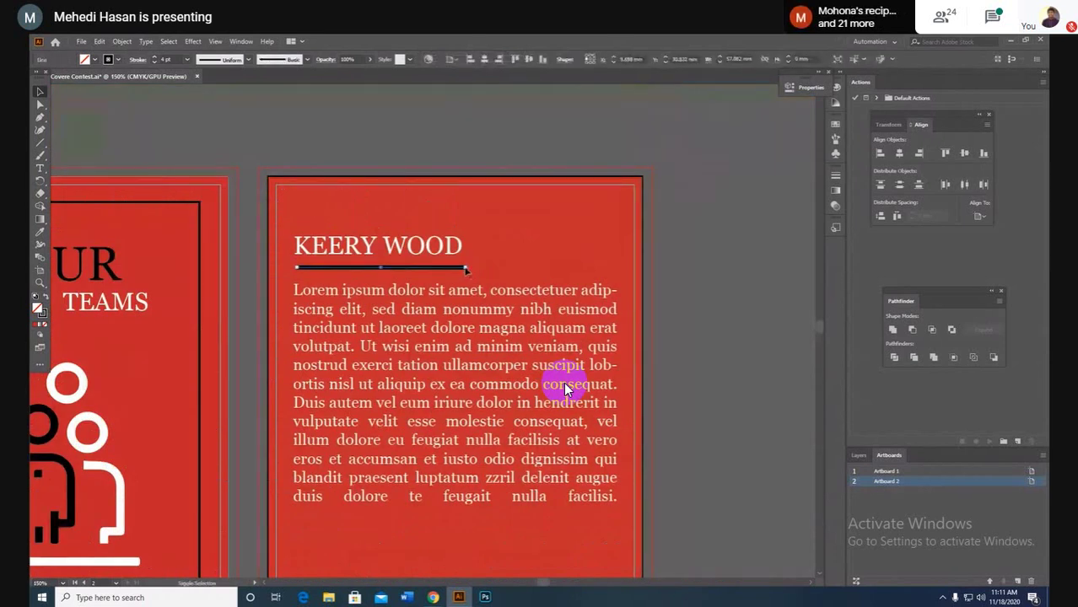
{"action": "left_click_drag", "start_coordinate": [465, 269], "coordinate": [628, 267]}
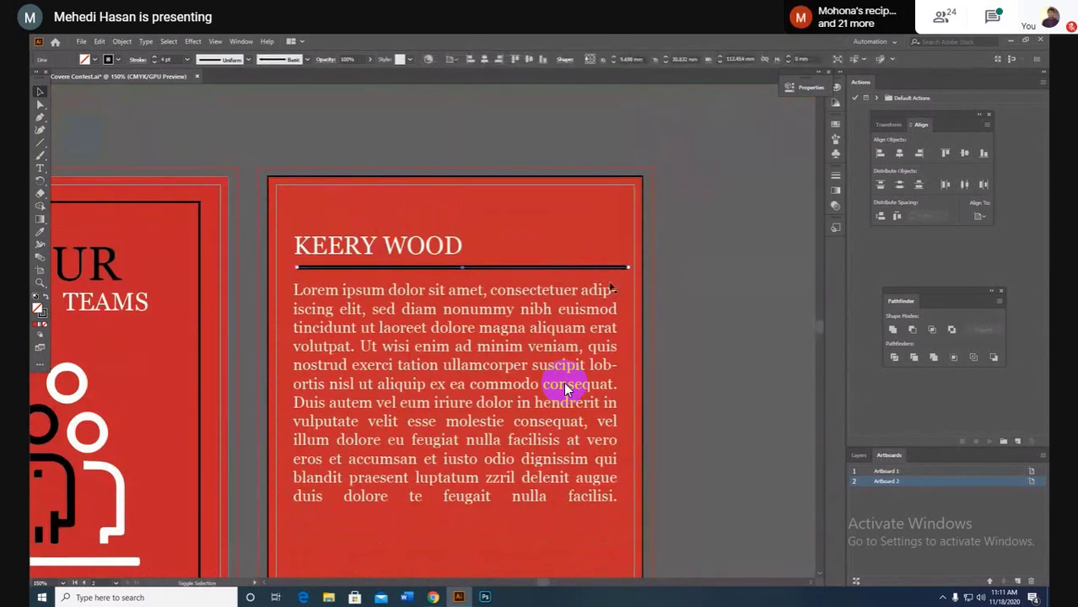
{"action": "left_click_drag", "start_coordinate": [297, 269], "coordinate": [267, 269]}
{"action": "left_click_drag", "start_coordinate": [631, 270], "coordinate": [643, 271]}
{"action": "left_click", "coordinate": [459, 211]}
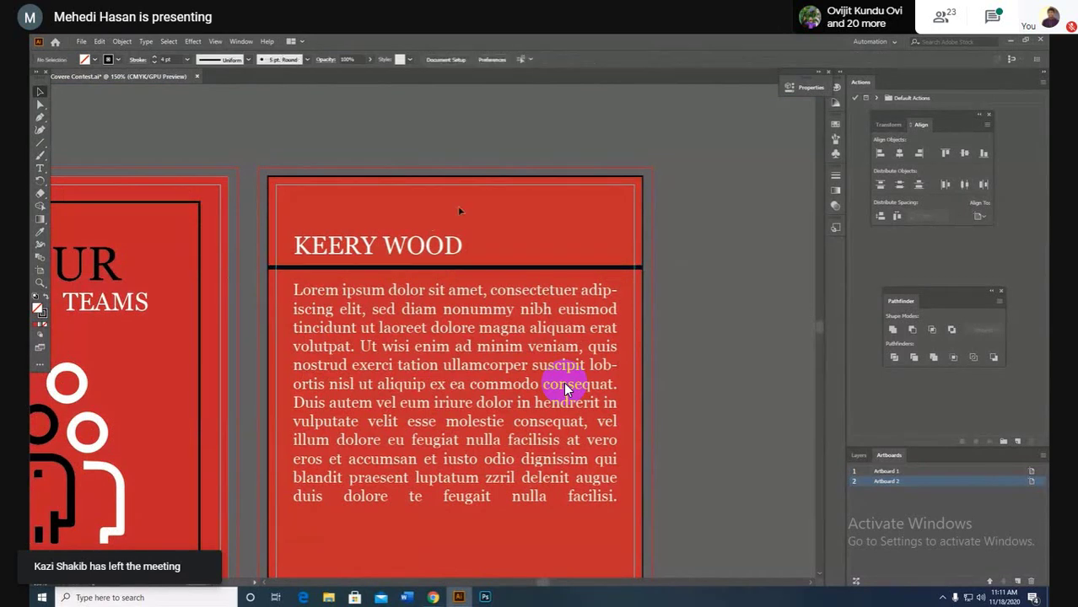
Step: Reduce the rule's stroke weight in the Control bar so it is thinner
{"action": "left_click", "coordinate": [416, 269]}
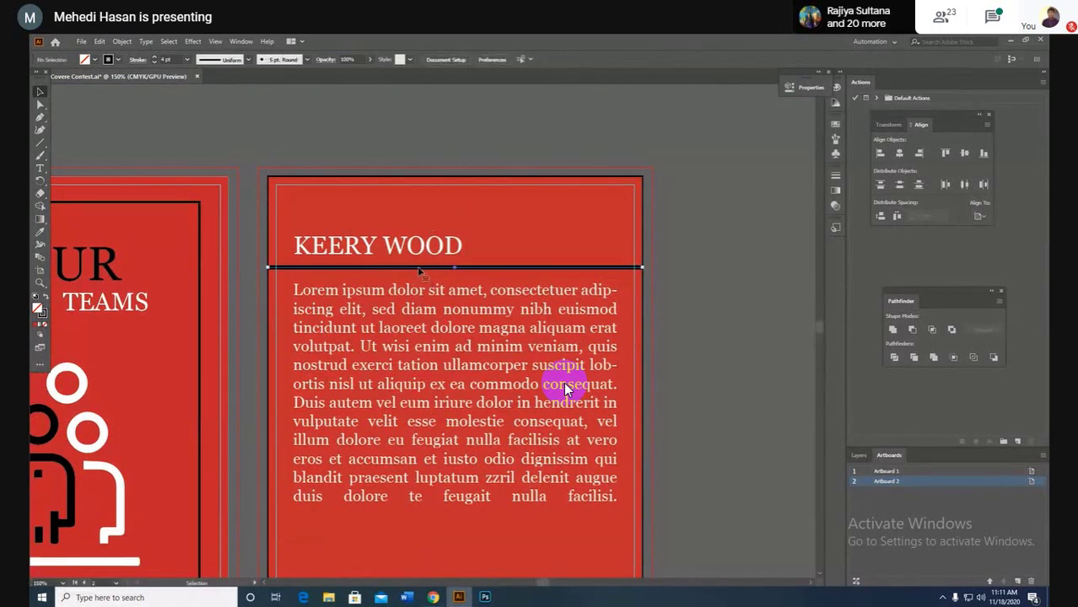
{"action": "left_click", "coordinate": [185, 59]}
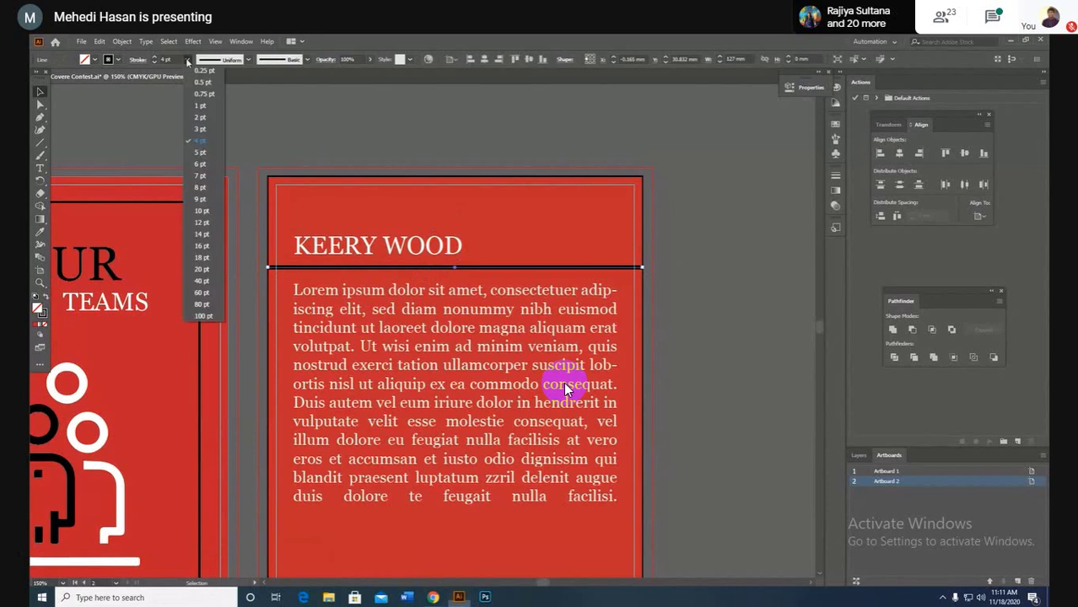
{"action": "left_click", "coordinate": [198, 132]}
{"action": "left_click", "coordinate": [528, 244]}
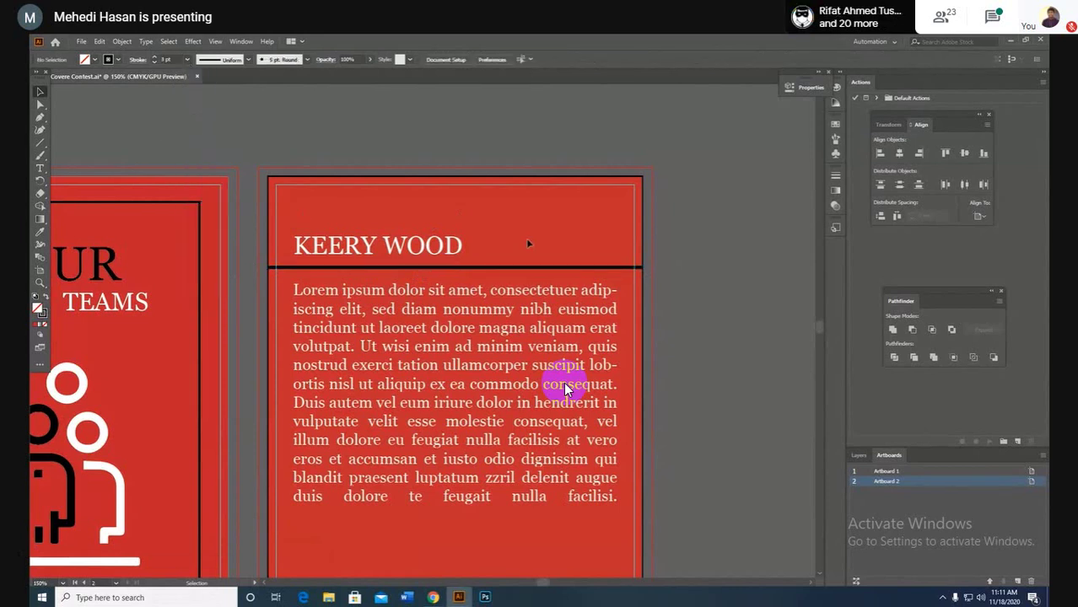
{"action": "scroll", "coordinate": [528, 243], "scroll_direction": "down", "scroll_amount": 1}
{"action": "scroll", "coordinate": [528, 243], "scroll_direction": "up", "scroll_amount": 2}
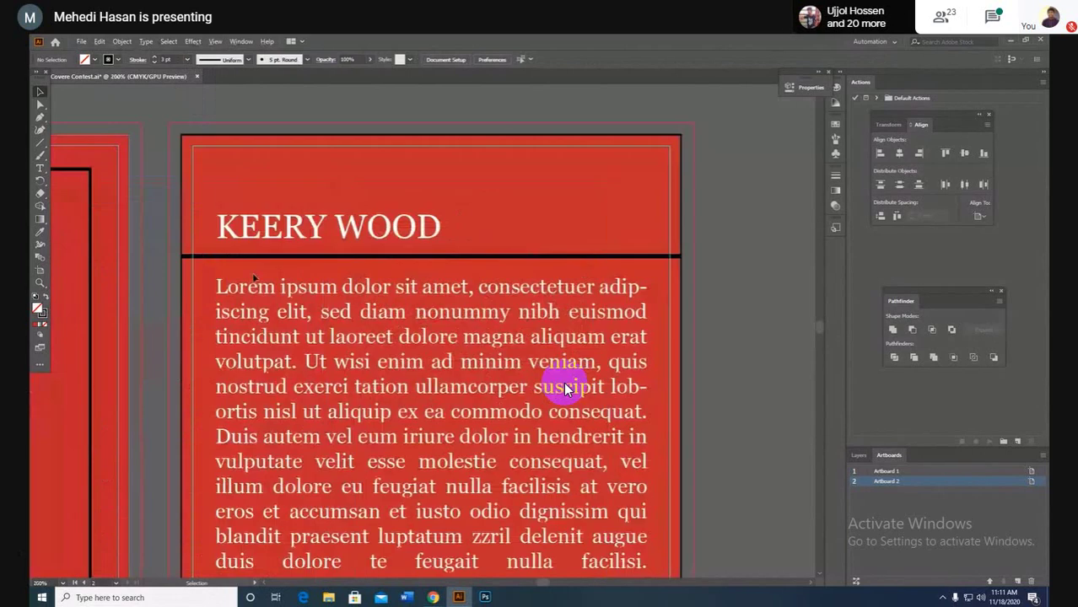
{"action": "left_click", "coordinate": [200, 257]}
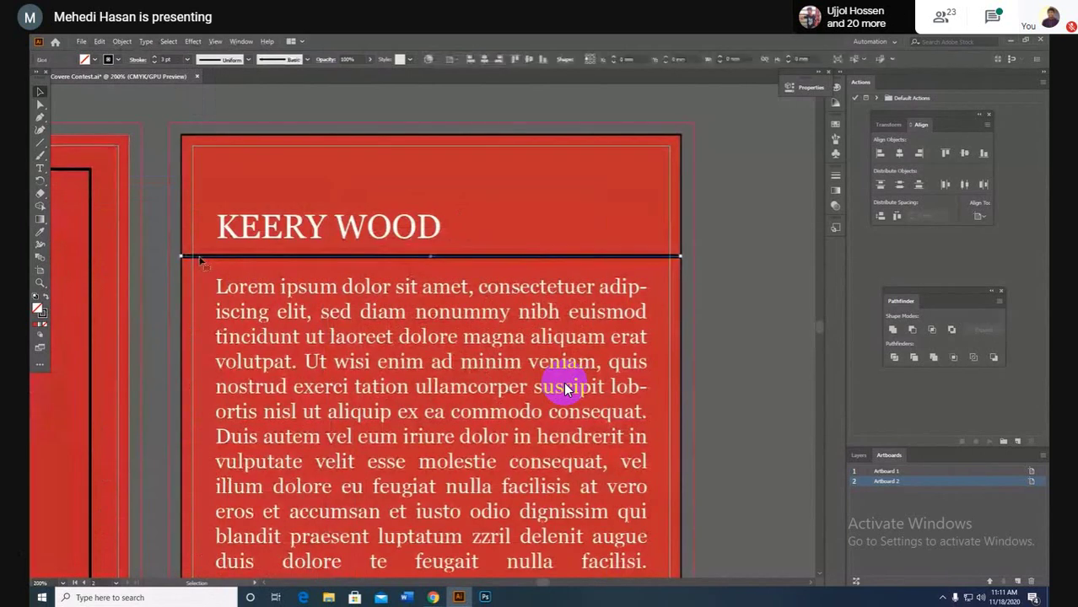
Step: Check the Meet participants list, close meeting details, and pin the presentation tile in full screen
{"action": "key", "text": "F11"}
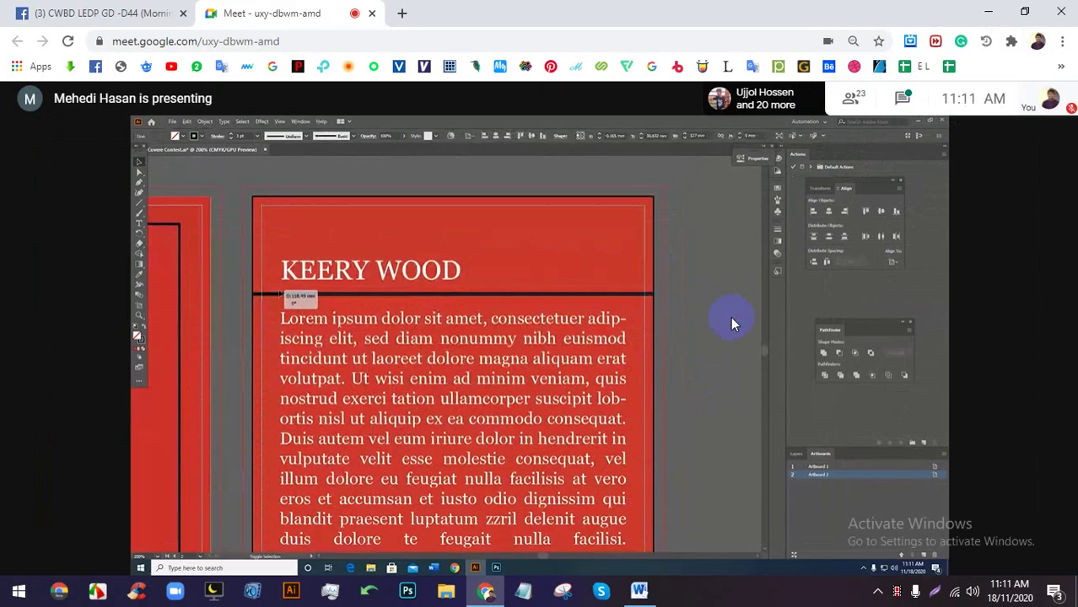
{"action": "left_click", "coordinate": [852, 95]}
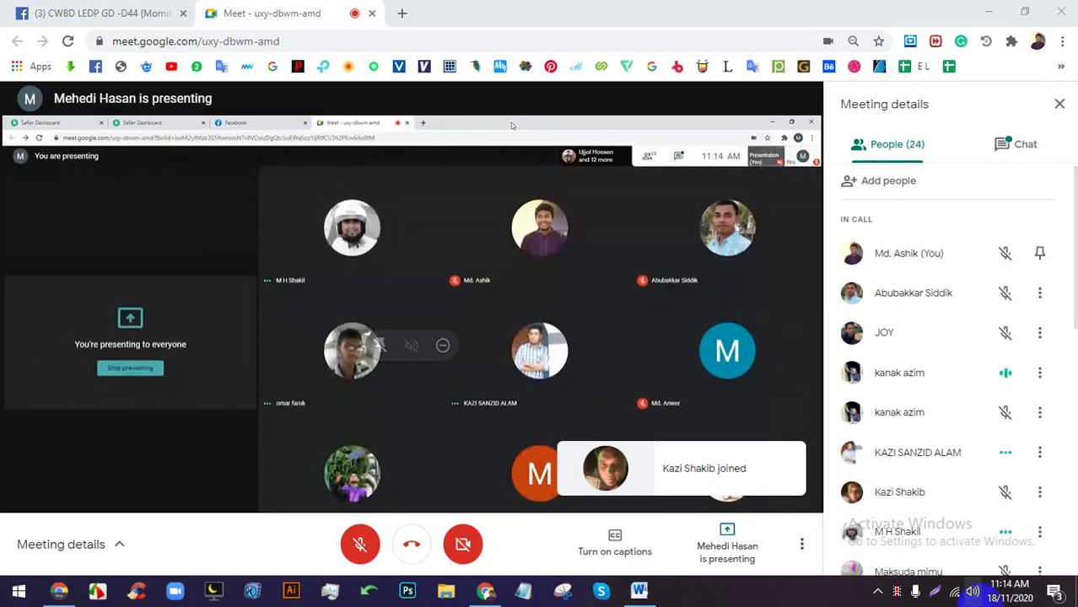
{"action": "key", "text": "F11"}
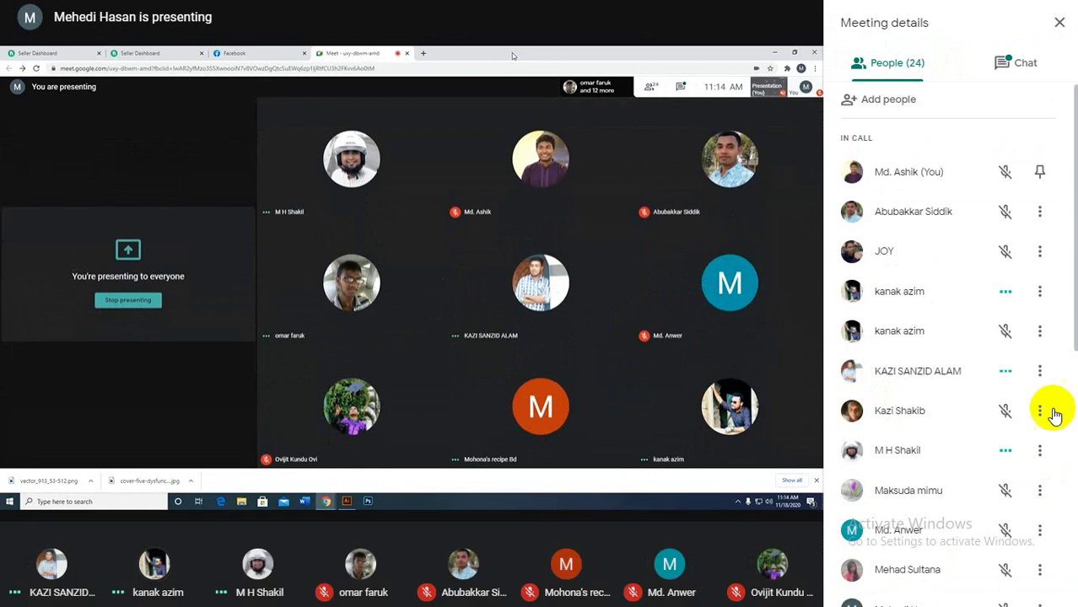
{"action": "left_click", "coordinate": [1060, 20]}
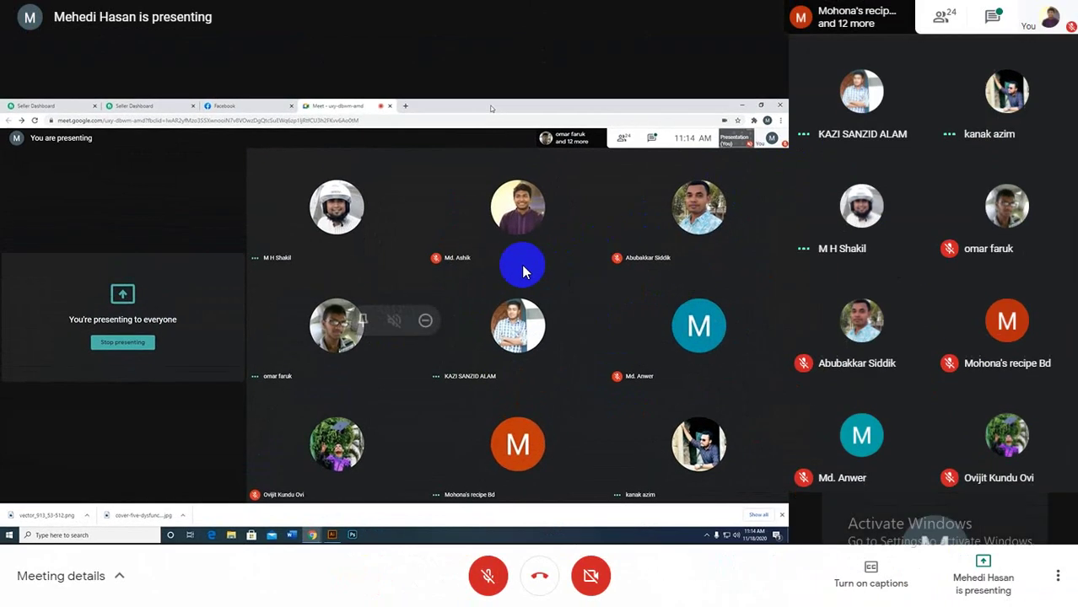
{"action": "left_click", "coordinate": [369, 324]}
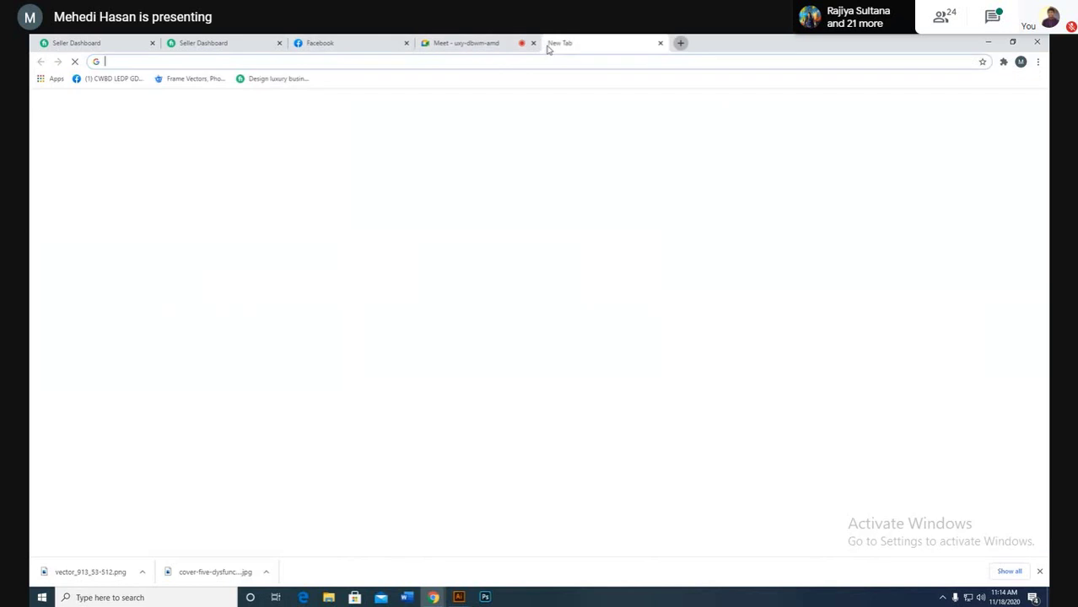
Step: Search Google Images for 'ne york Times Best Seller Books' in a new tab
{"action": "left_click", "coordinate": [552, 44]}
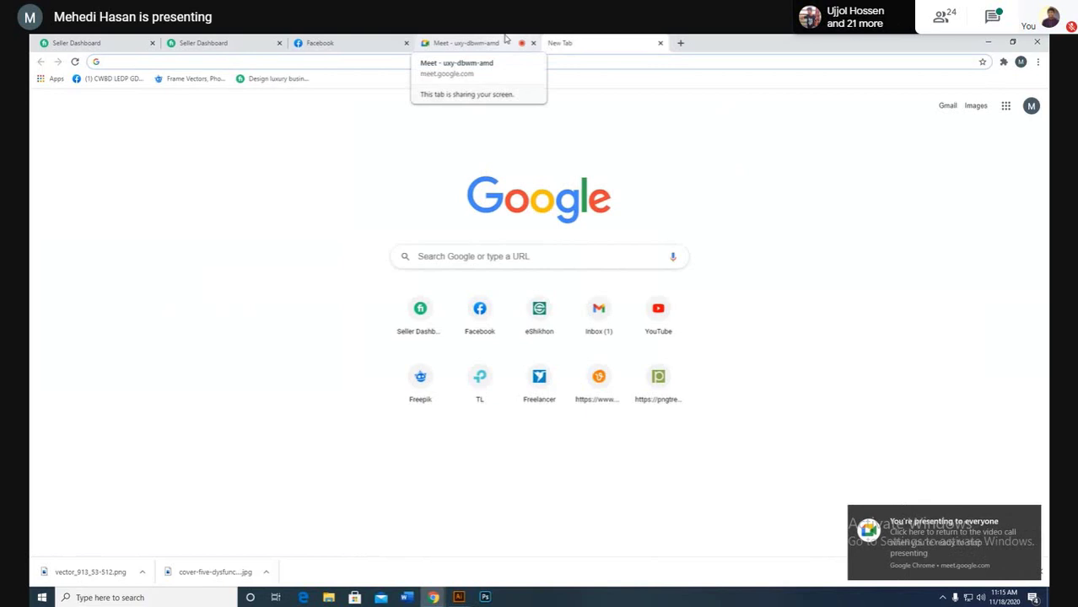
{"action": "type", "text": "ne"}
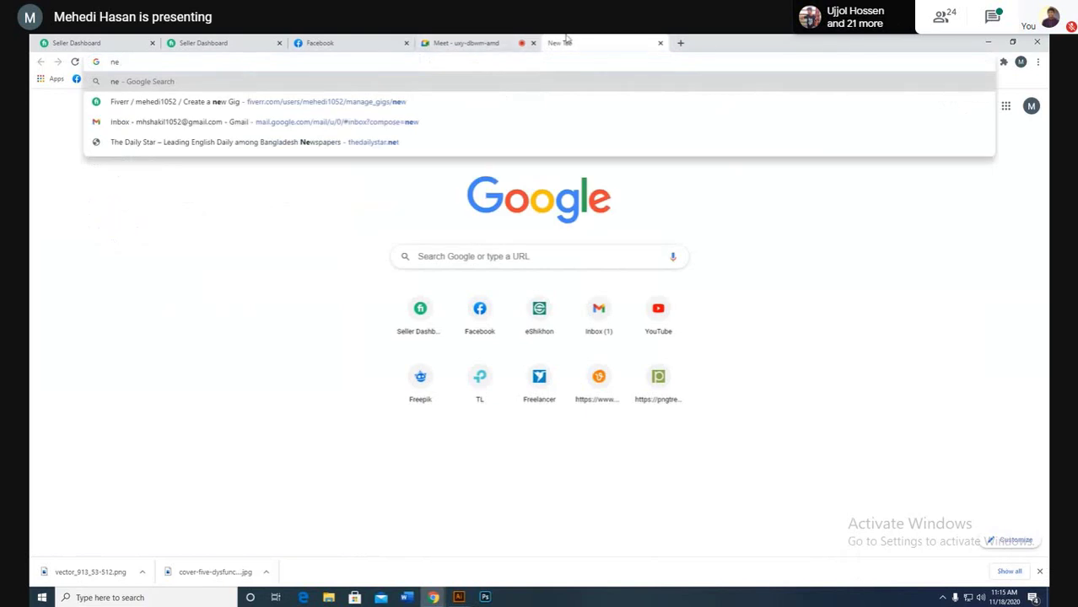
{"action": "type", "text": " york"}
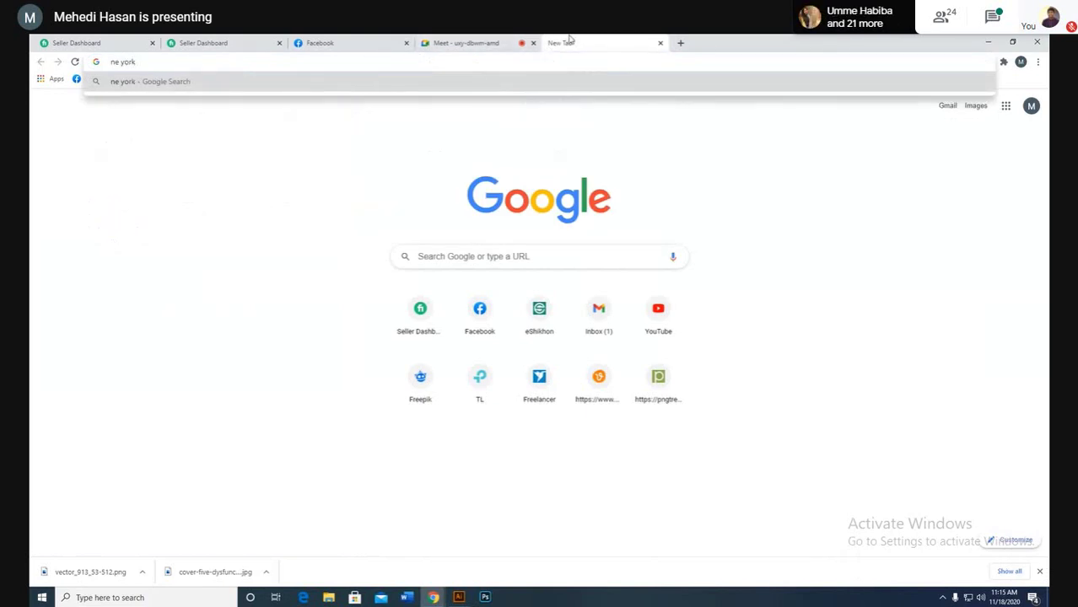
{"action": "type", "text": " Times Best"}
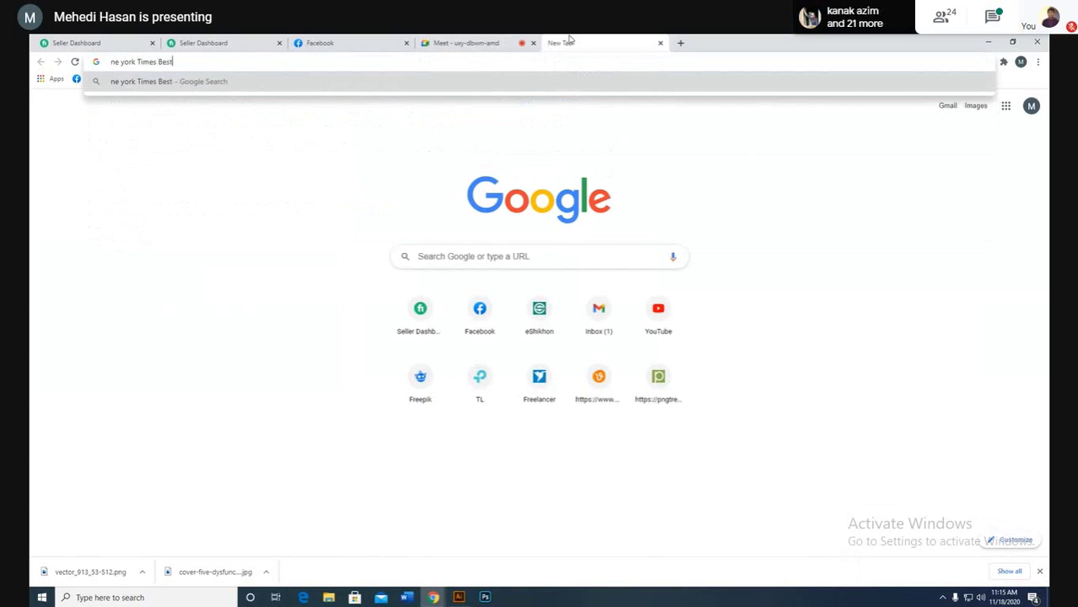
{"action": "type", "text": " Seller Books"}
{"action": "key", "text": "Return"}
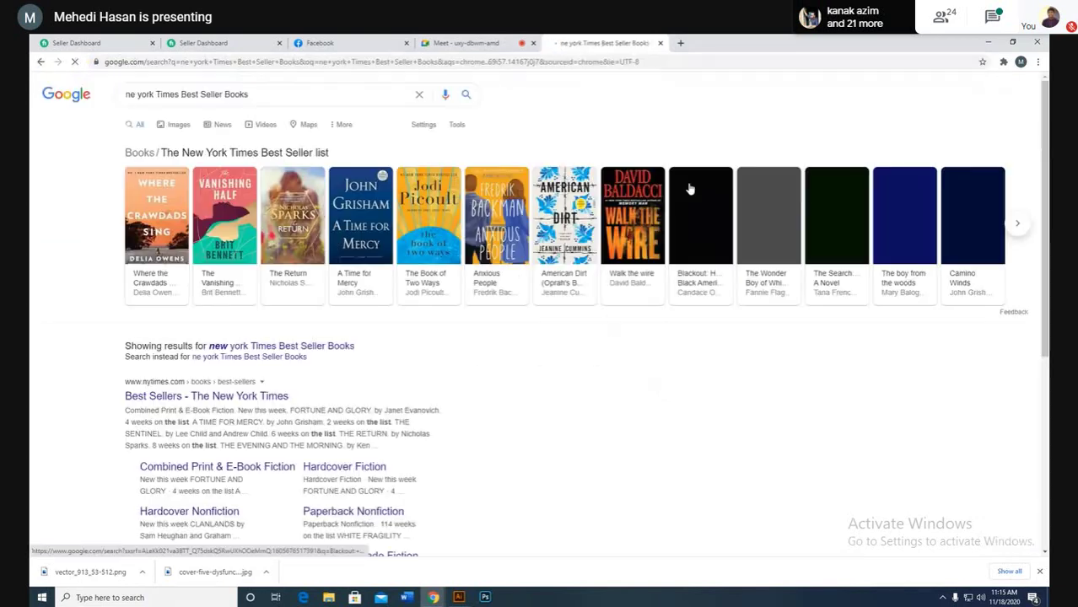
{"action": "left_click", "coordinate": [178, 136]}
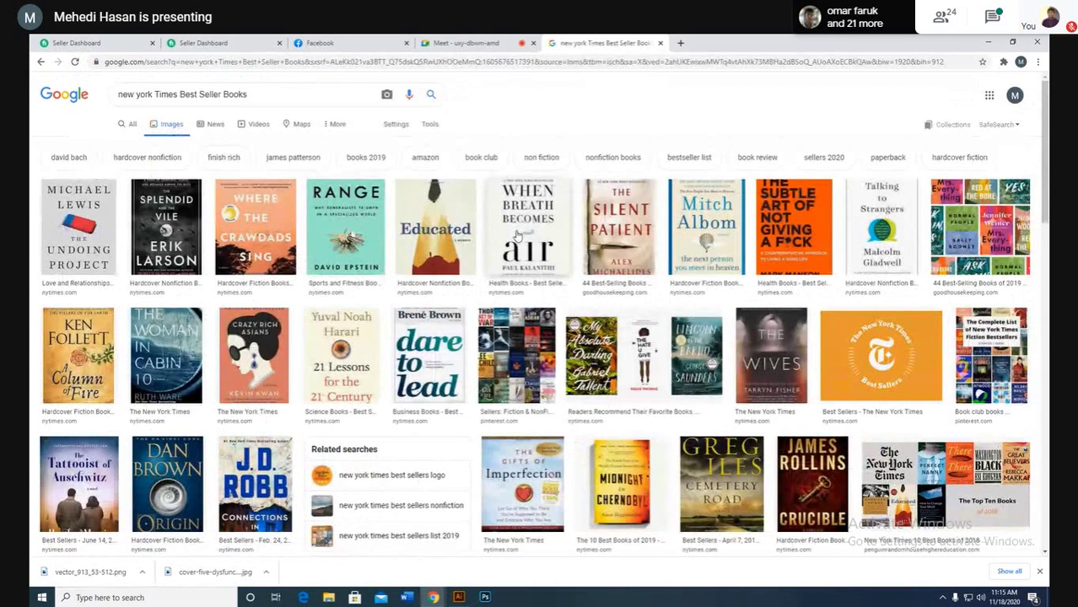
Step: Browse the best-seller cover images, then switch back to the Illustrator design
{"action": "scroll", "coordinate": [516, 236], "scroll_direction": "down", "scroll_amount": 2}
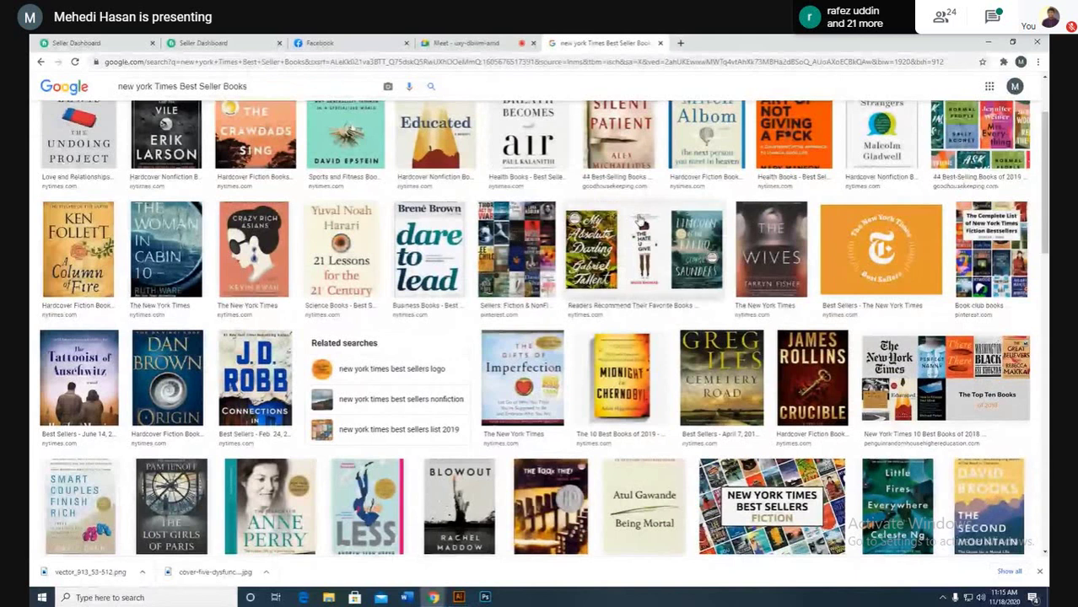
{"action": "scroll", "coordinate": [615, 223], "scroll_direction": "down", "scroll_amount": 3}
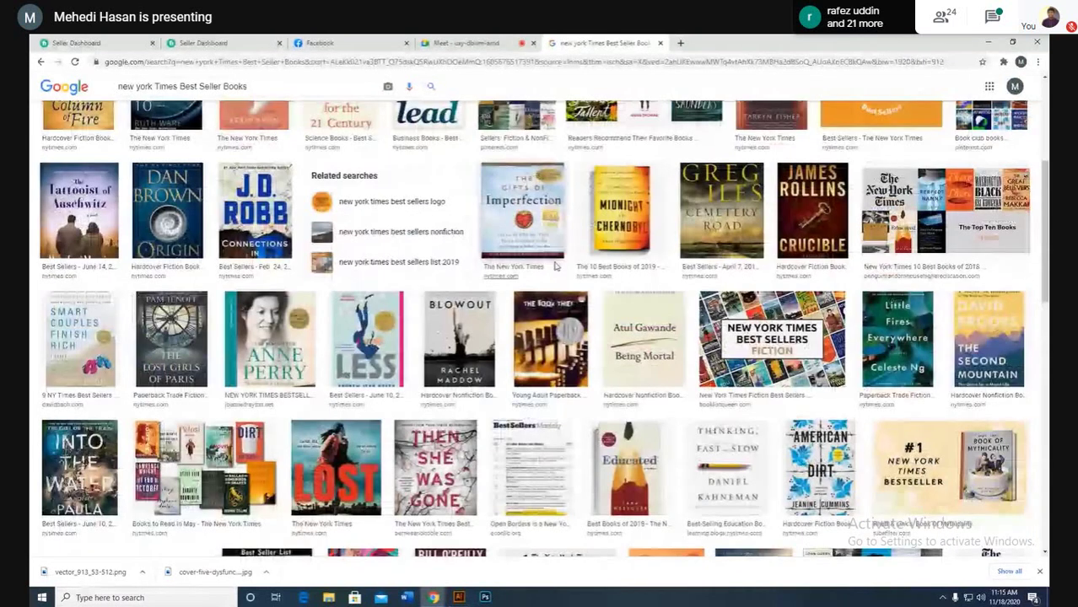
{"action": "scroll", "coordinate": [467, 253], "scroll_direction": "down", "scroll_amount": 1}
{"action": "scroll", "coordinate": [467, 253], "scroll_direction": "up", "scroll_amount": 4}
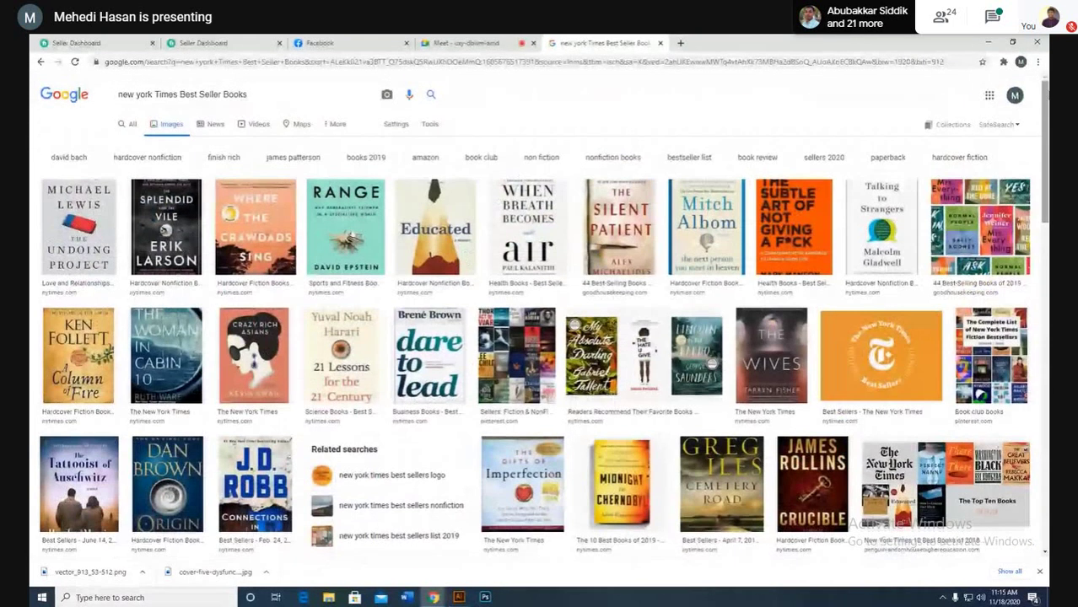
{"action": "key", "text": "alt+Tab"}
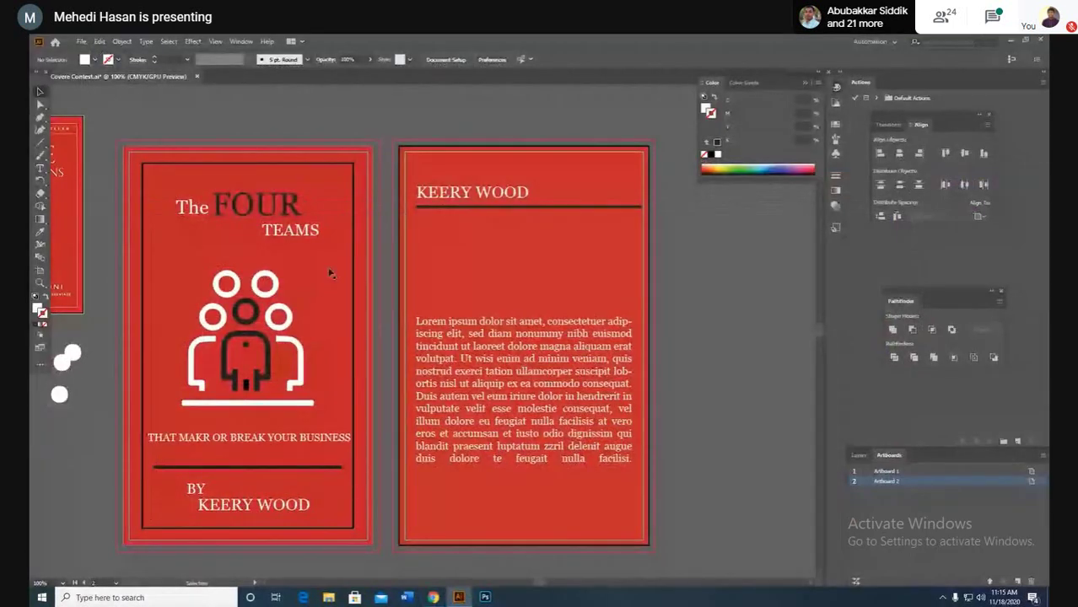
Step: Pan to show the Five Dysfunctions reference cover beside the red covers, then minimize Illustrator
{"action": "scroll", "coordinate": [328, 267], "scroll_direction": "left", "scroll_amount": 5}
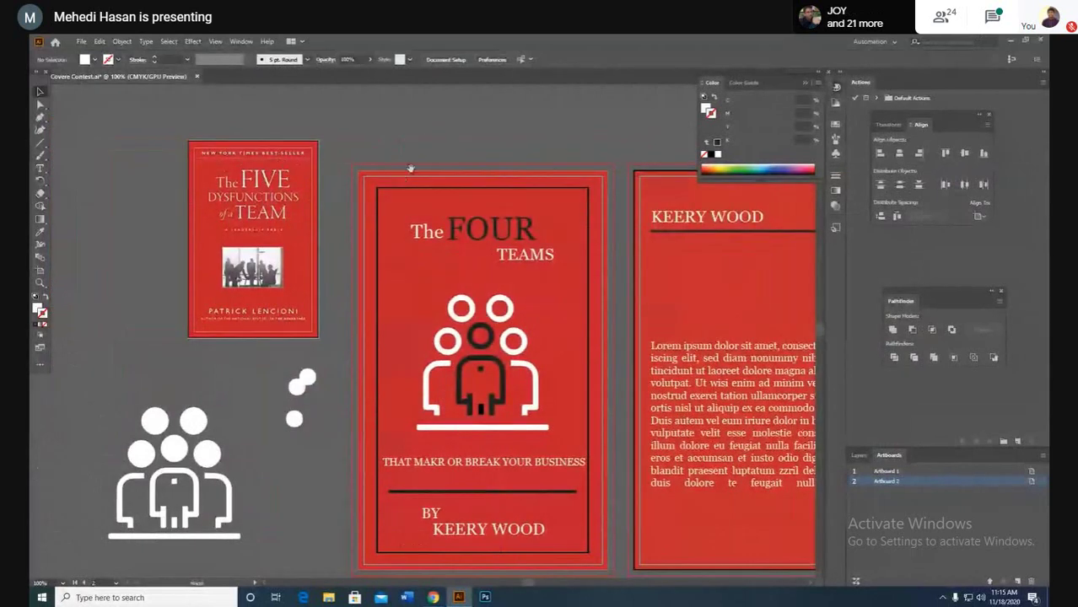
{"action": "scroll", "coordinate": [405, 168], "scroll_direction": "right", "scroll_amount": 4}
{"action": "scroll", "coordinate": [371, 169], "scroll_direction": "left", "scroll_amount": 2}
{"action": "scroll", "coordinate": [363, 166], "scroll_direction": "up", "scroll_amount": 1}
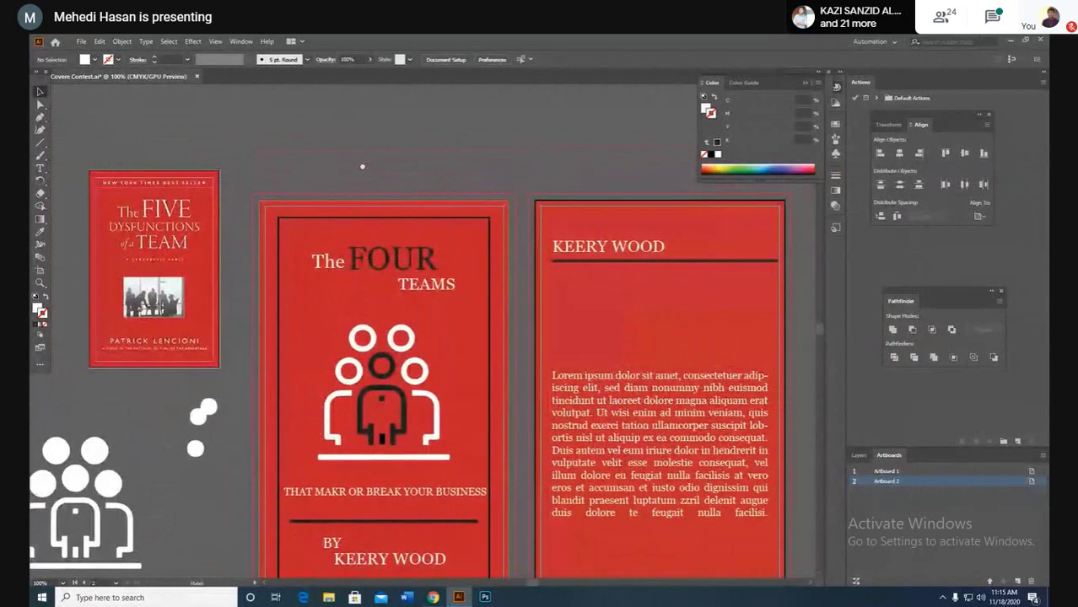
{"action": "scroll", "coordinate": [361, 169], "scroll_direction": "right", "scroll_amount": 2}
{"action": "scroll", "coordinate": [361, 169], "scroll_direction": "down", "scroll_amount": 1}
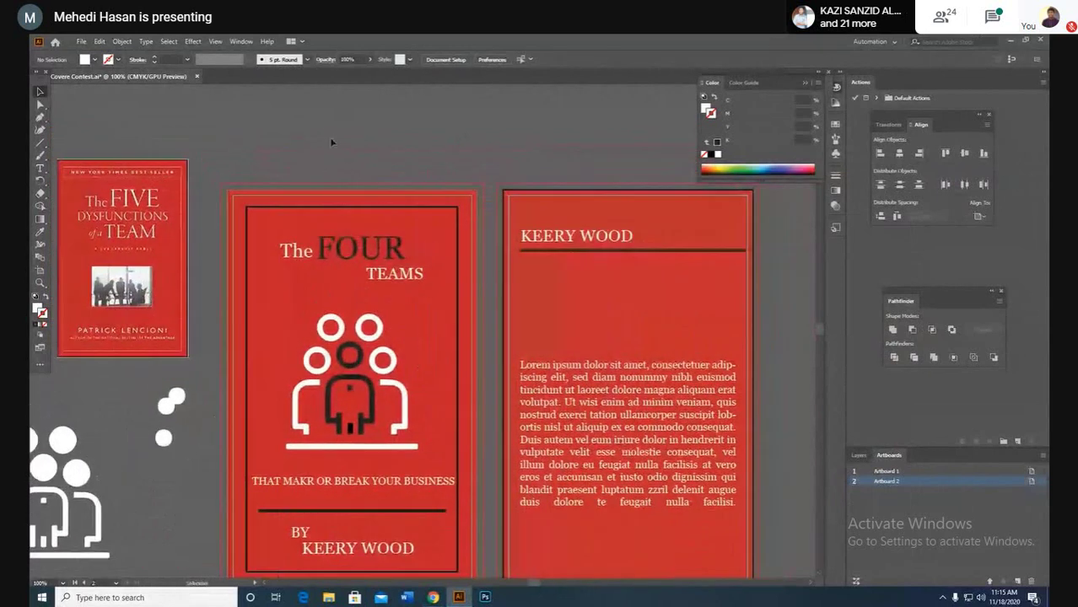
{"action": "left_click", "coordinate": [1009, 40]}
Step: Restore Chrome, preview the When Breath Becomes Air and The Undoing Project covers, then minimize it
{"action": "mouse_move", "coordinate": [433, 595]}
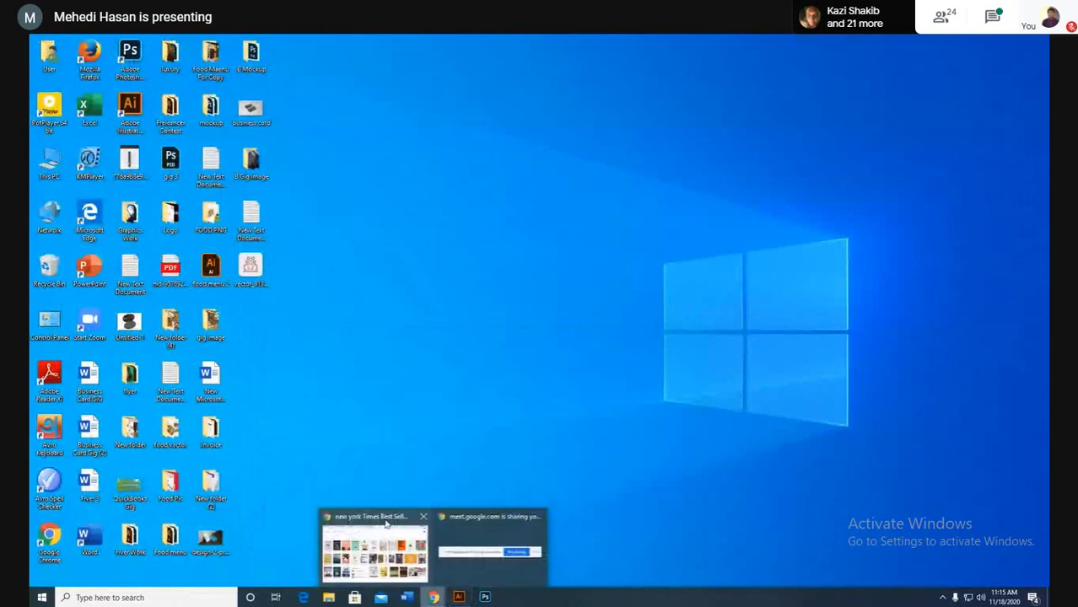
{"action": "left_click", "coordinate": [387, 540]}
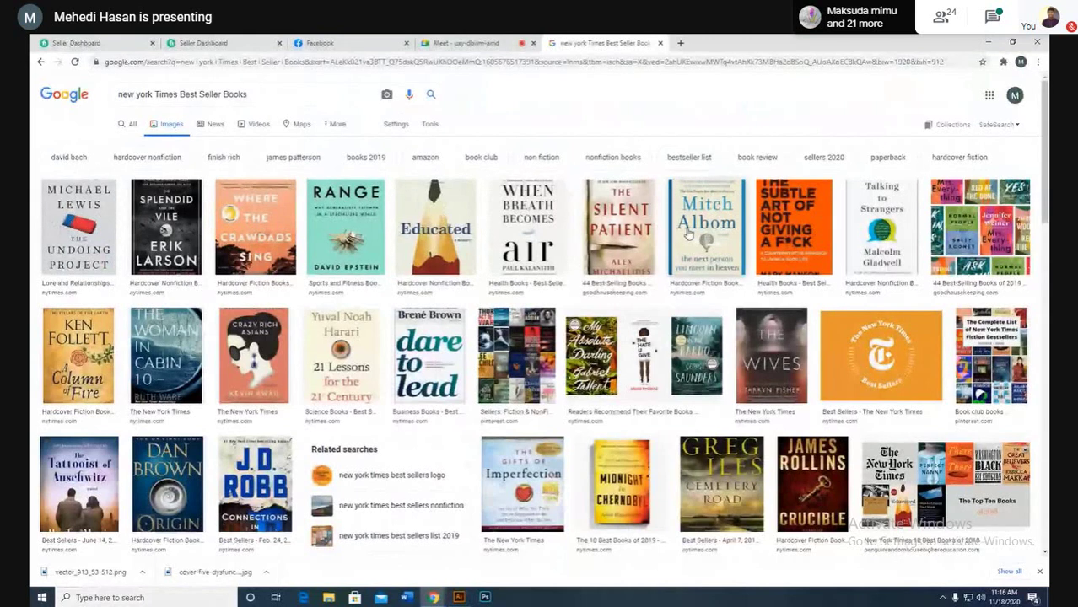
{"action": "scroll", "coordinate": [588, 327], "scroll_direction": "down", "scroll_amount": 5}
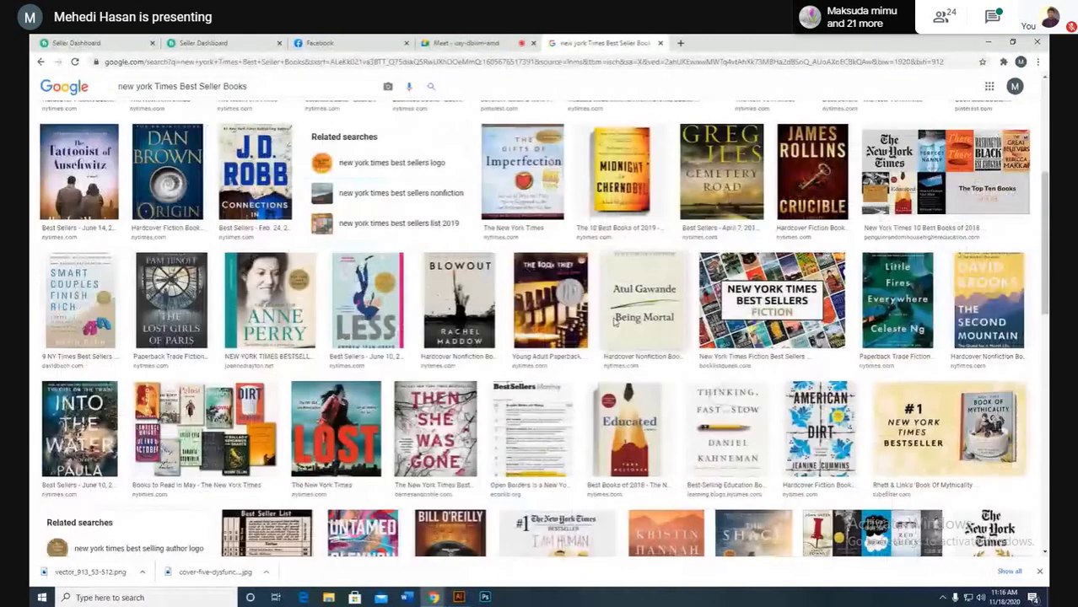
{"action": "scroll", "coordinate": [588, 326], "scroll_direction": "up", "scroll_amount": 5}
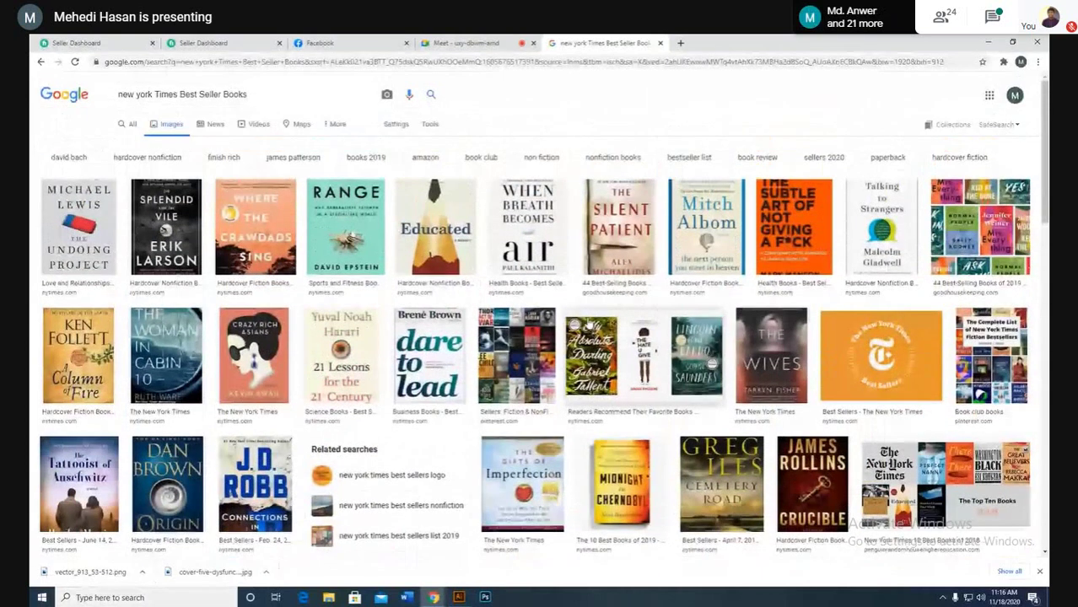
{"action": "left_click", "coordinate": [527, 227]}
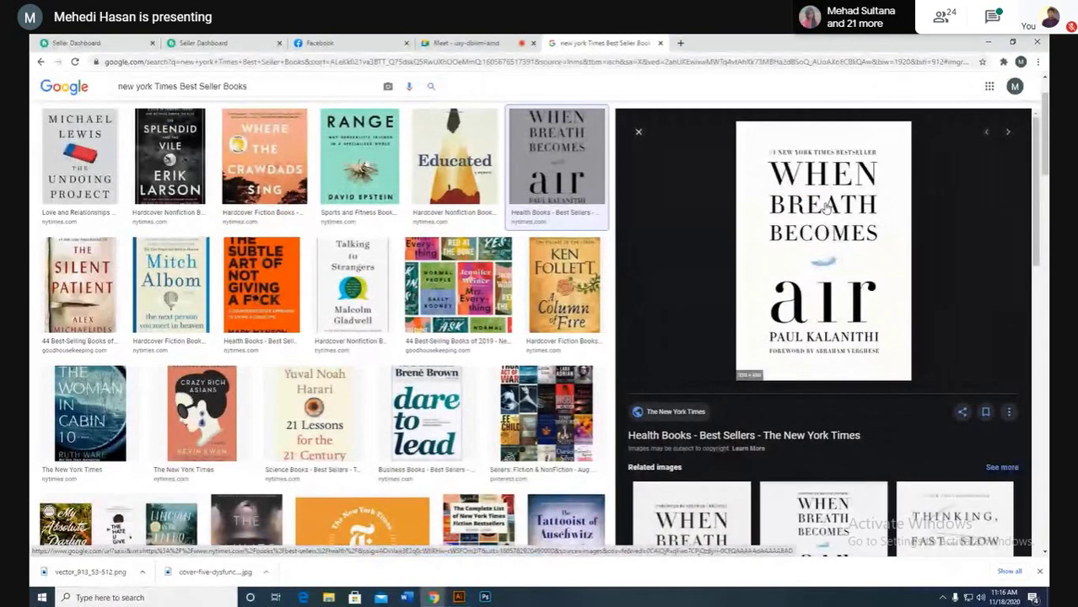
{"action": "left_click", "coordinate": [62, 173]}
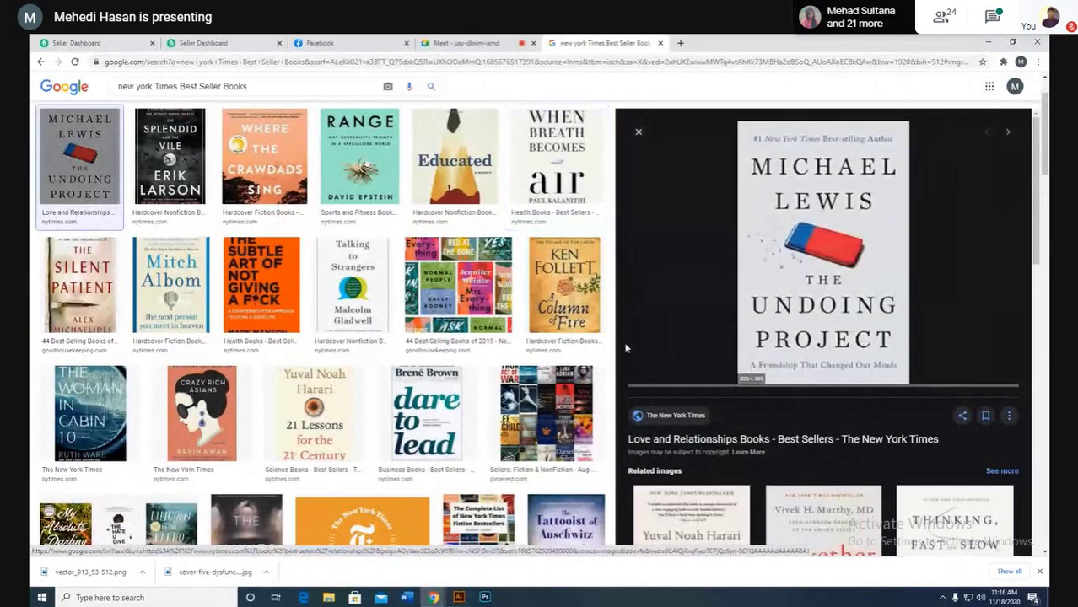
{"action": "scroll", "coordinate": [344, 350], "scroll_direction": "down", "scroll_amount": 2}
{"action": "scroll", "coordinate": [344, 350], "scroll_direction": "up", "scroll_amount": 4}
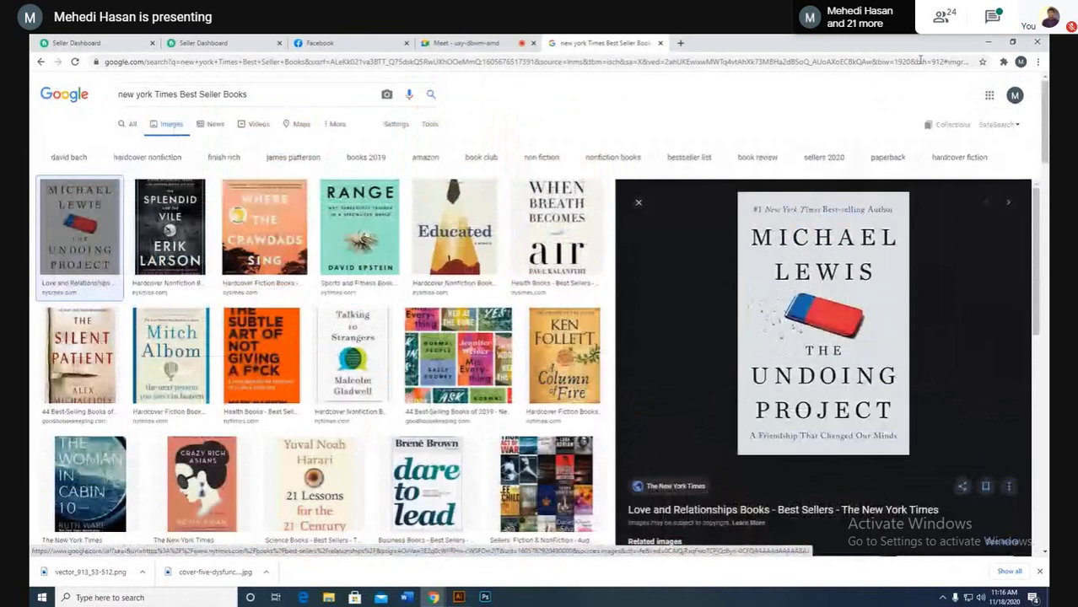
{"action": "left_click", "coordinate": [987, 41]}
Step: Back in Illustrator, test selecting FOUR, an icon circle, the red background and the centre figure
{"action": "left_click", "coordinate": [459, 597]}
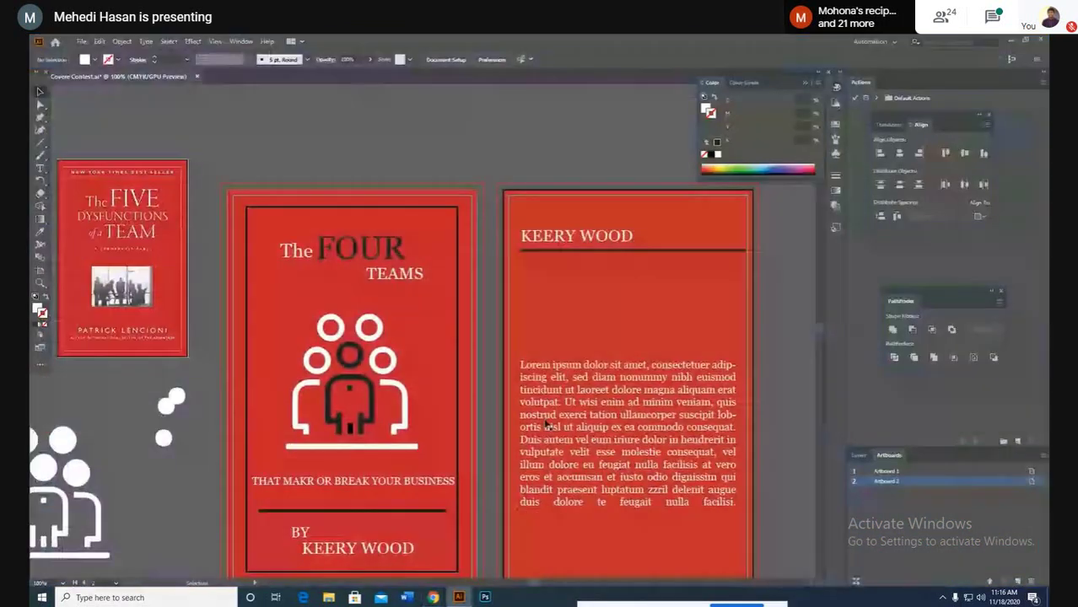
{"action": "scroll", "coordinate": [496, 384], "scroll_direction": "down", "scroll_amount": 1}
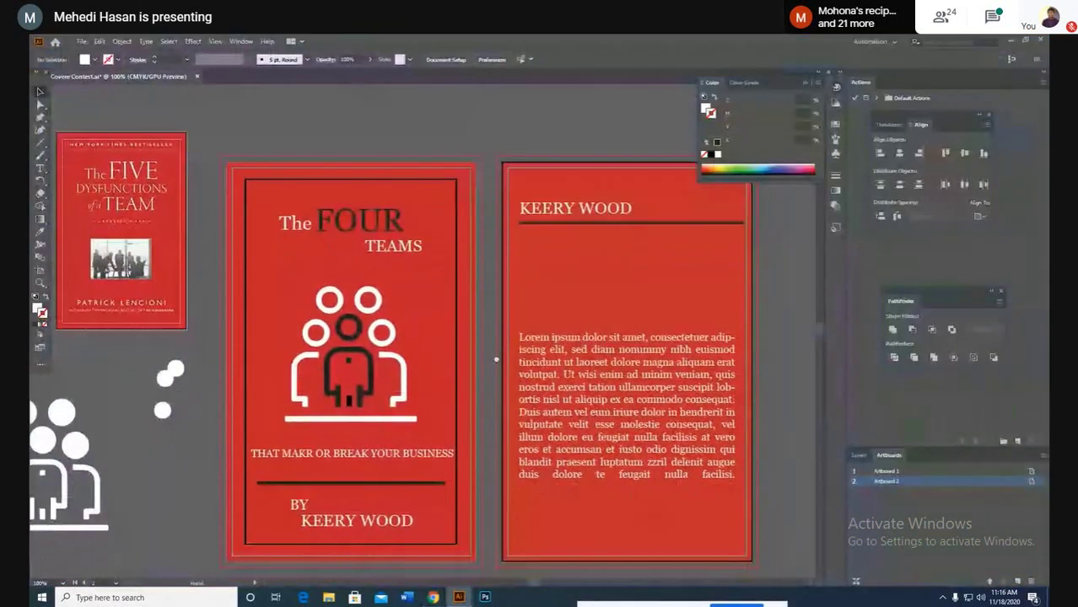
{"action": "left_click", "coordinate": [389, 219]}
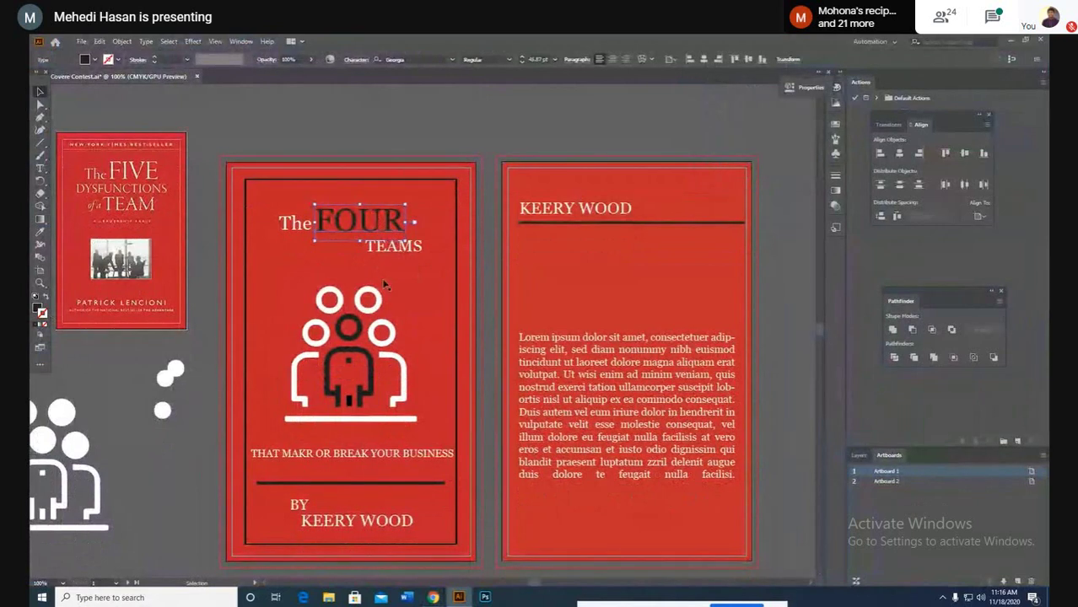
{"action": "left_click", "coordinate": [365, 308]}
{"action": "left_click", "coordinate": [310, 287]}
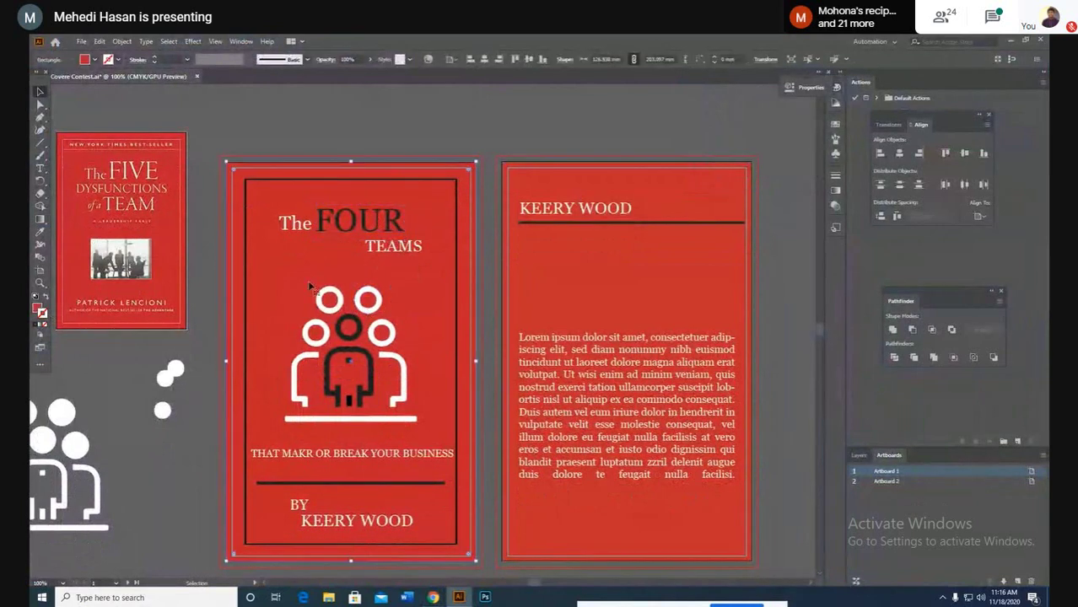
{"action": "key", "text": "ctrl+shift+a"}
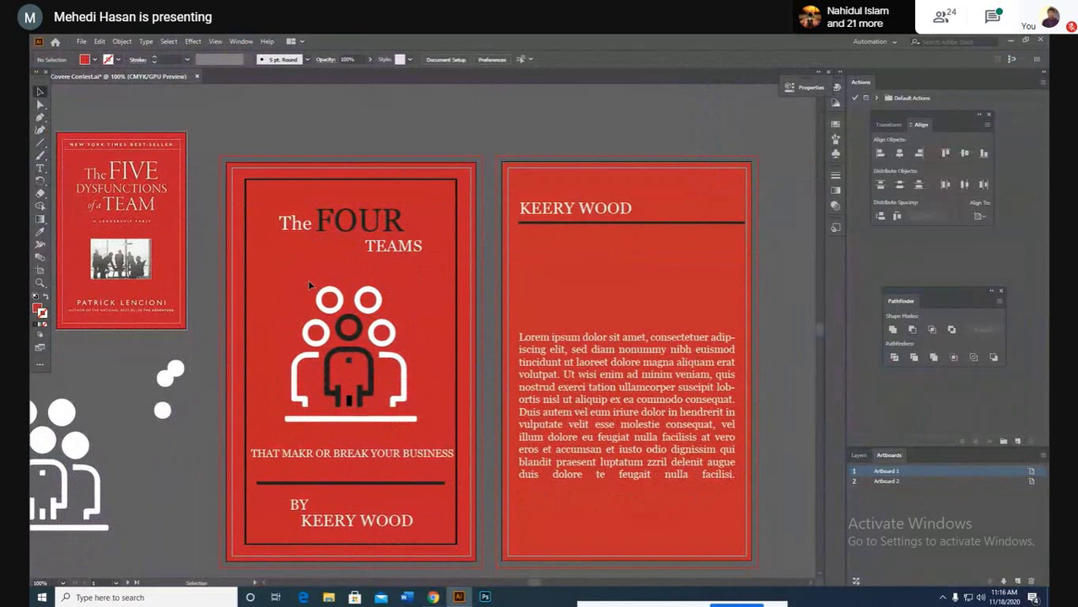
{"action": "left_click", "coordinate": [343, 321]}
{"action": "left_click", "coordinate": [279, 278]}
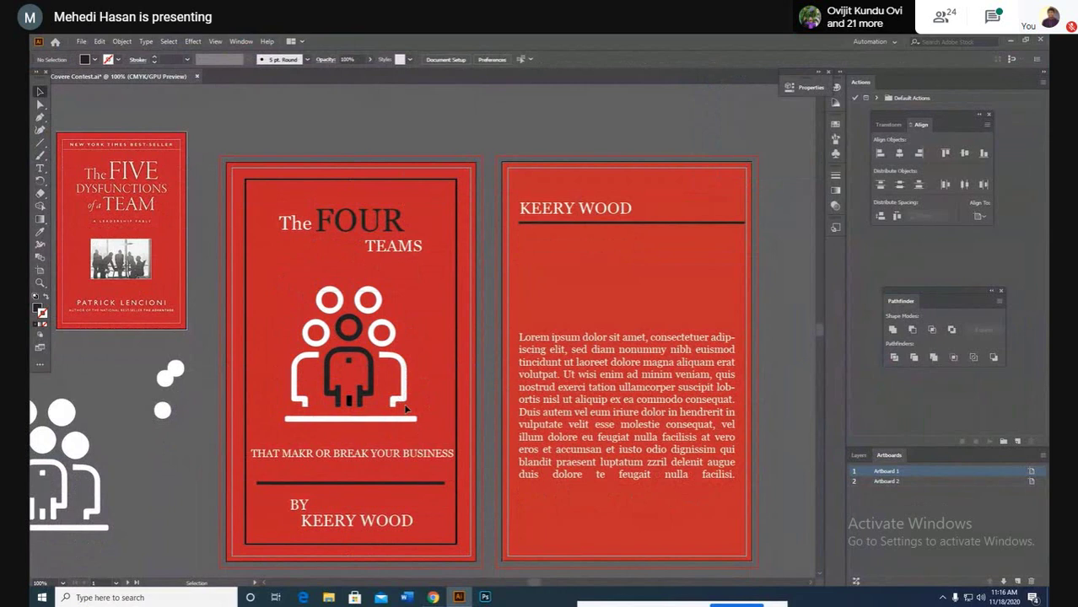
Step: Try selecting the cover frame and inner border, then select and group the team icon for resizing
{"action": "left_click", "coordinate": [407, 413]}
{"action": "left_click", "coordinate": [250, 210]}
{"action": "left_click", "coordinate": [246, 202]}
{"action": "key", "text": "ctrl+shift+a"}
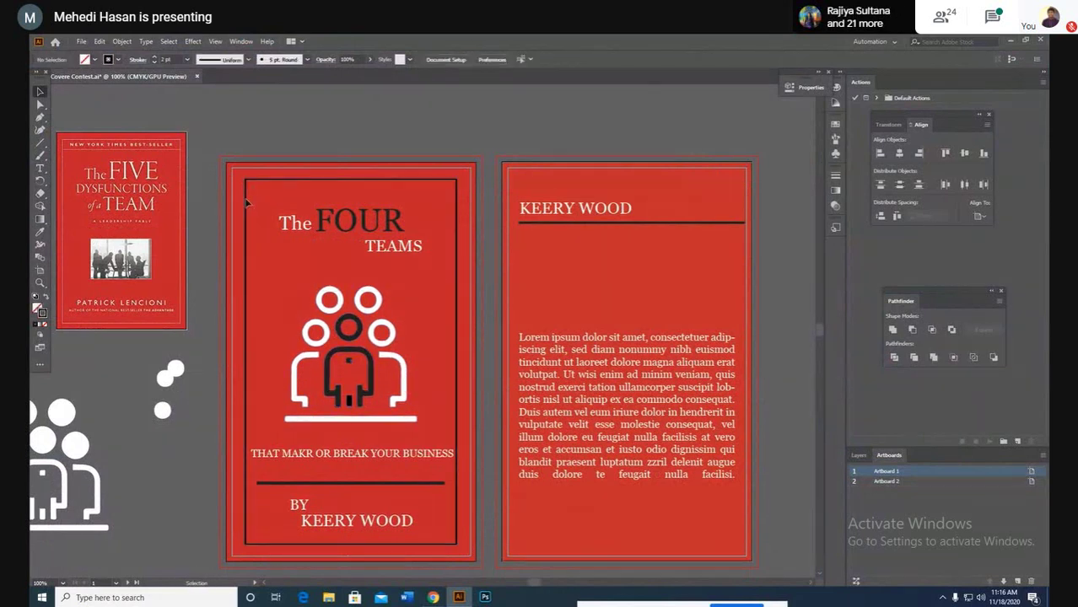
{"action": "left_click", "coordinate": [421, 420]}
{"action": "key", "text": "a"}
{"action": "key", "text": "ctrl+g"}
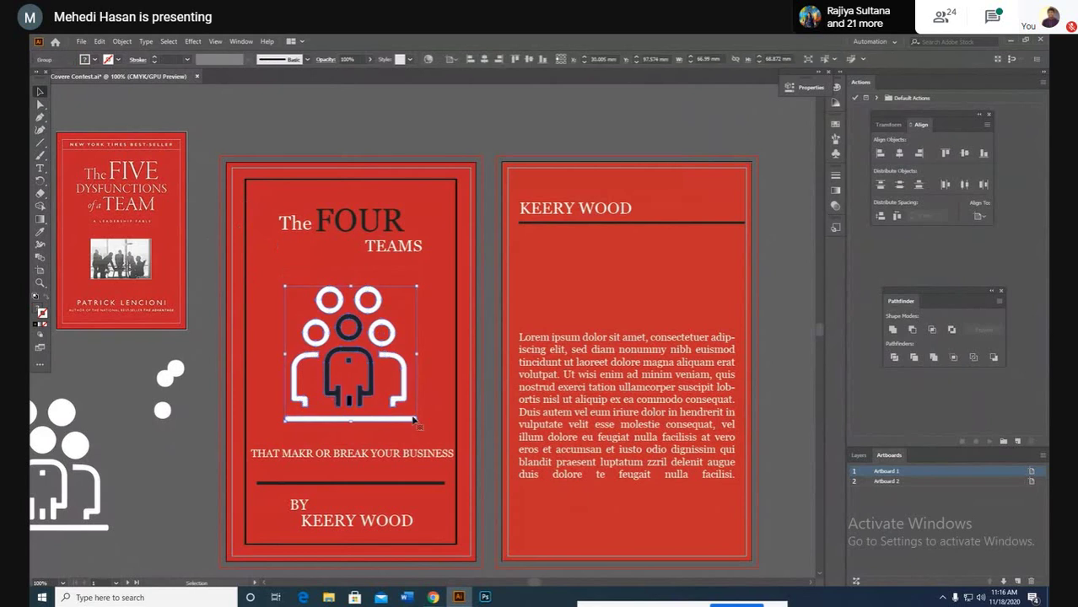